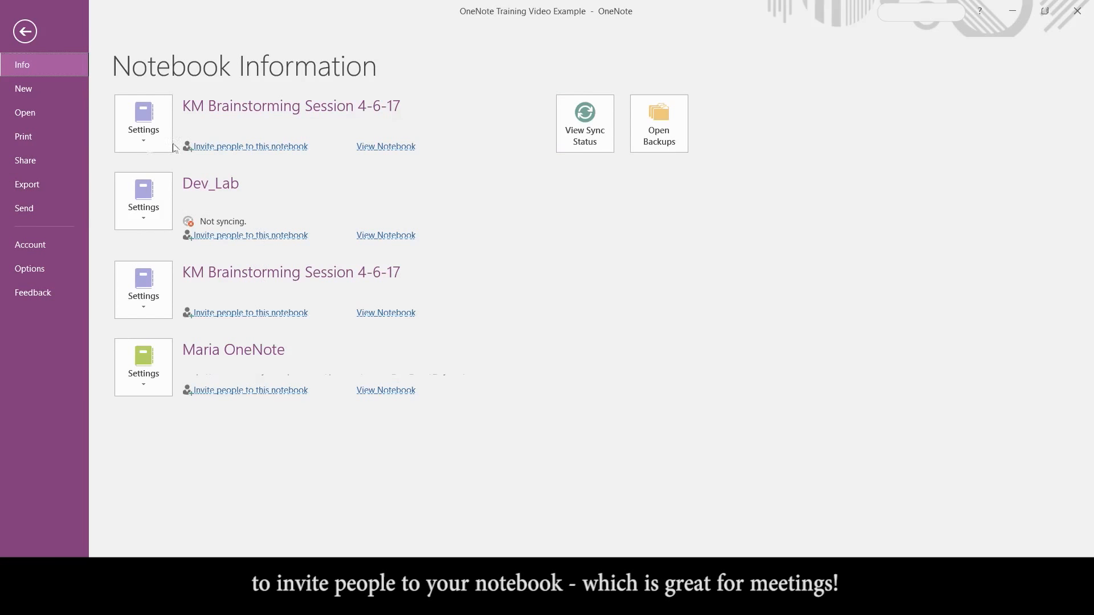
Create a new notebook named OneNote Training.
{"action": "left_click", "coordinate": [59, 94]}
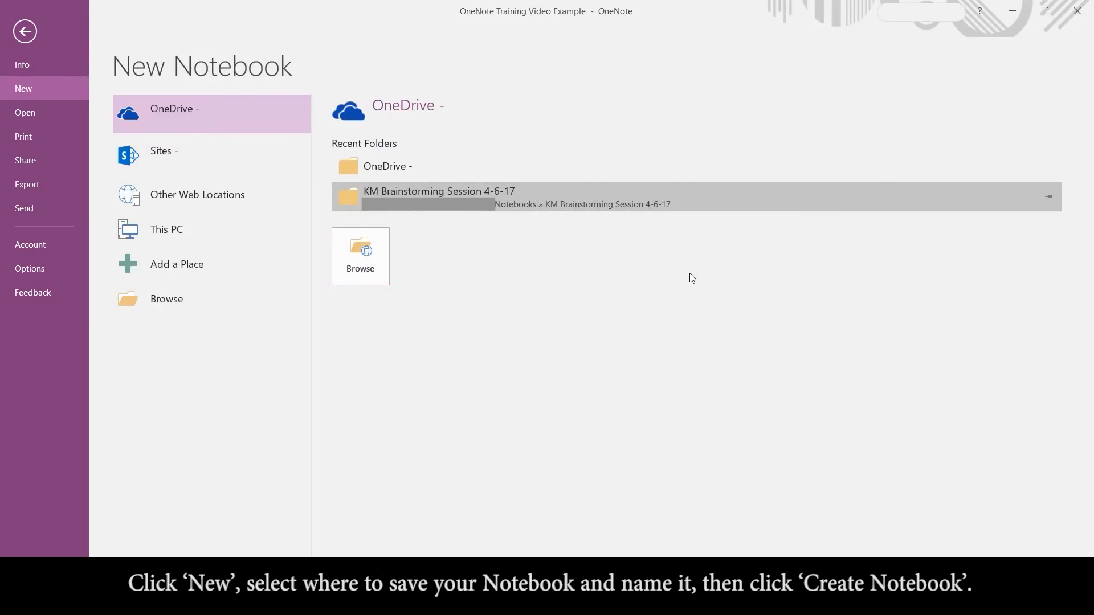
{"action": "type", "text": "OneNote Training"}
{"action": "key", "text": "Return"}
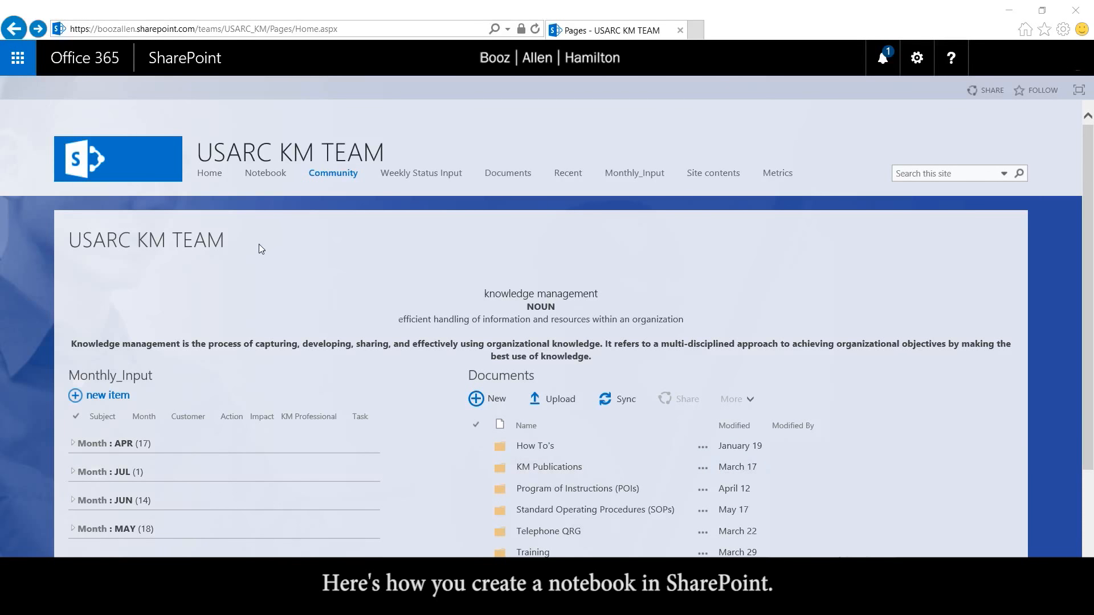
In the SharePoint team site's notebook, add a section named OneNote Example and title its page "I can share this with my team".
{"action": "left_click", "coordinate": [265, 179]}
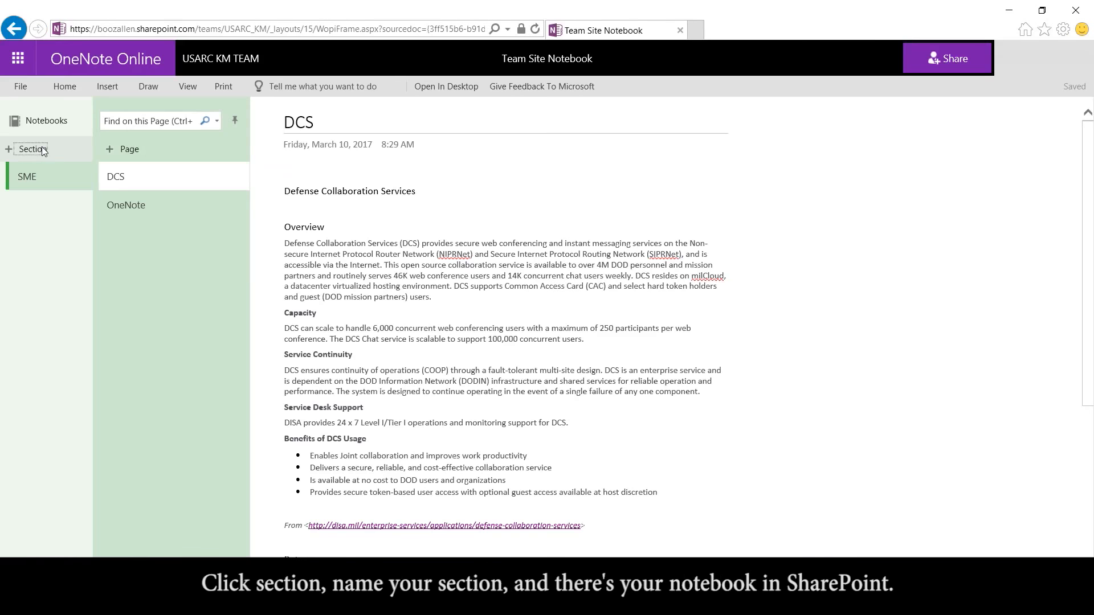
{"action": "left_click", "coordinate": [42, 148]}
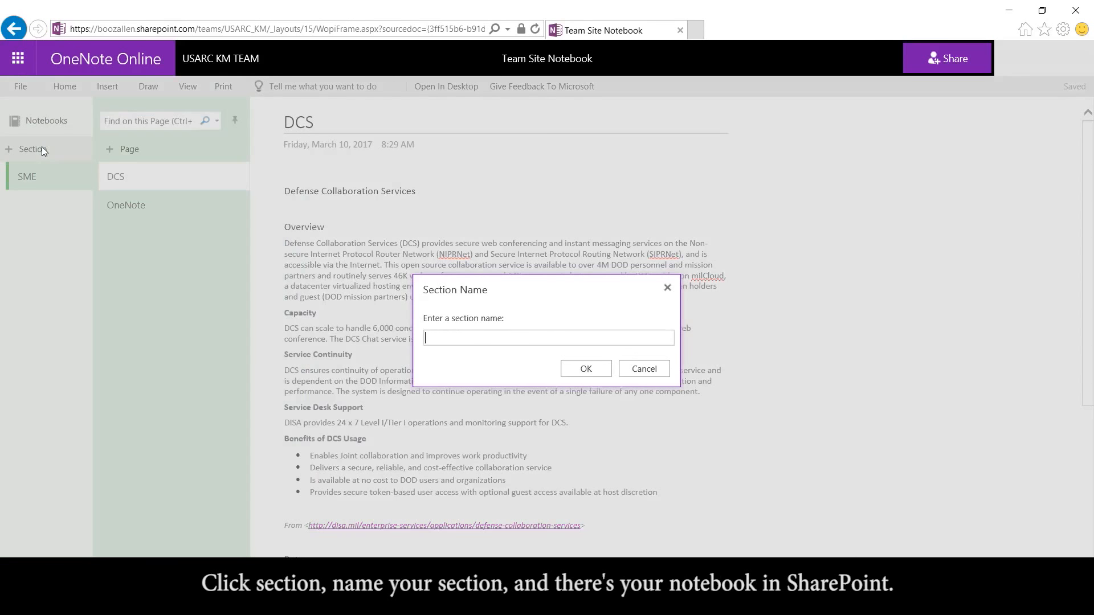
{"action": "type", "text": "OneNote Example"}
{"action": "key", "text": "Return"}
{"action": "type", "text": "I can"}
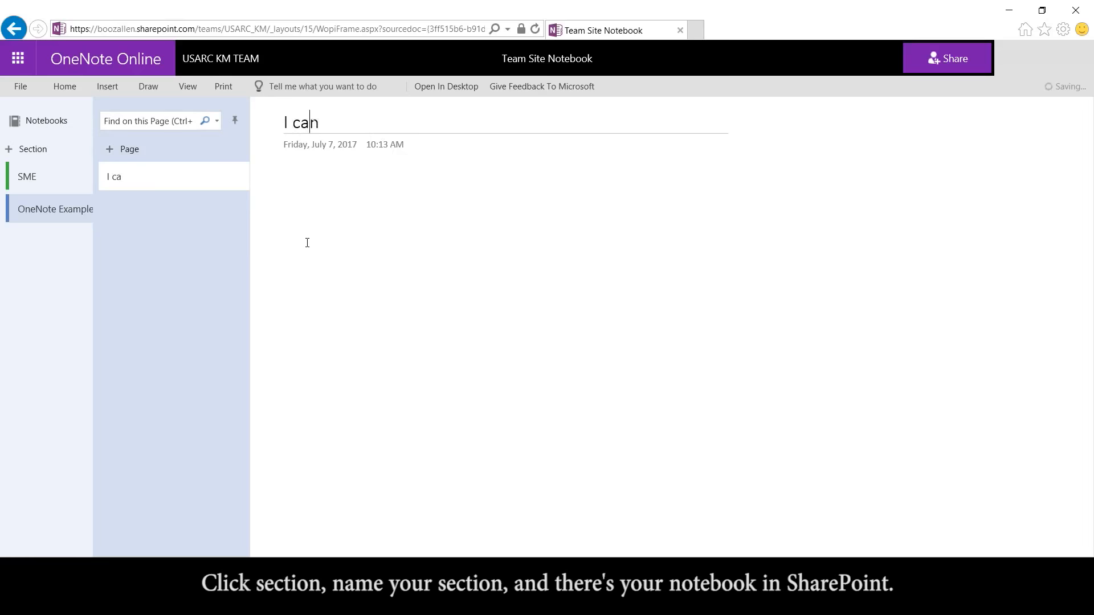
{"action": "type", "text": " share this with my team"}
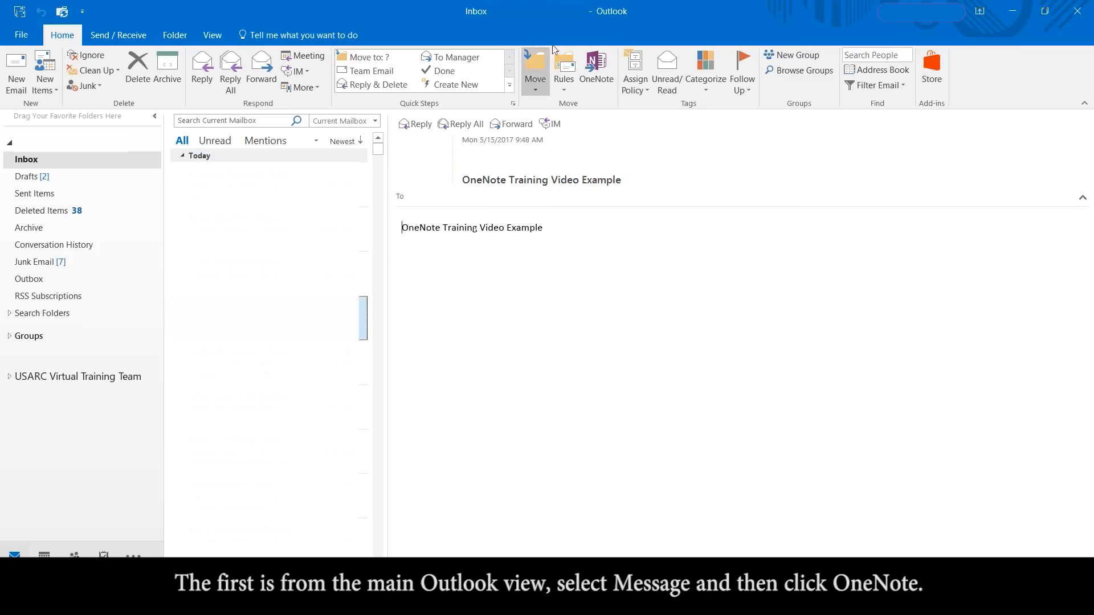
Switch to the Outlook inbox and send the OneNote Training Video Example email to New Section 1 of the OneNote Training notebook.
{"action": "left_click", "coordinate": [597, 68]}
{"action": "scroll", "coordinate": [422, 396], "scroll_direction": "down", "scroll_amount": 1}
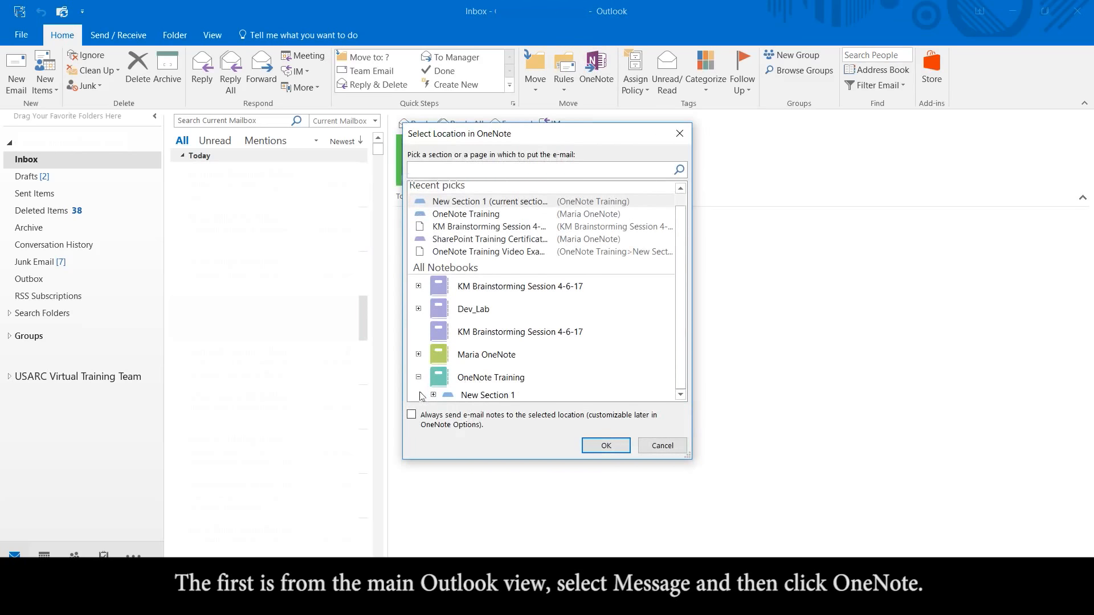
{"action": "left_click", "coordinate": [484, 395]}
{"action": "left_click", "coordinate": [606, 446]}
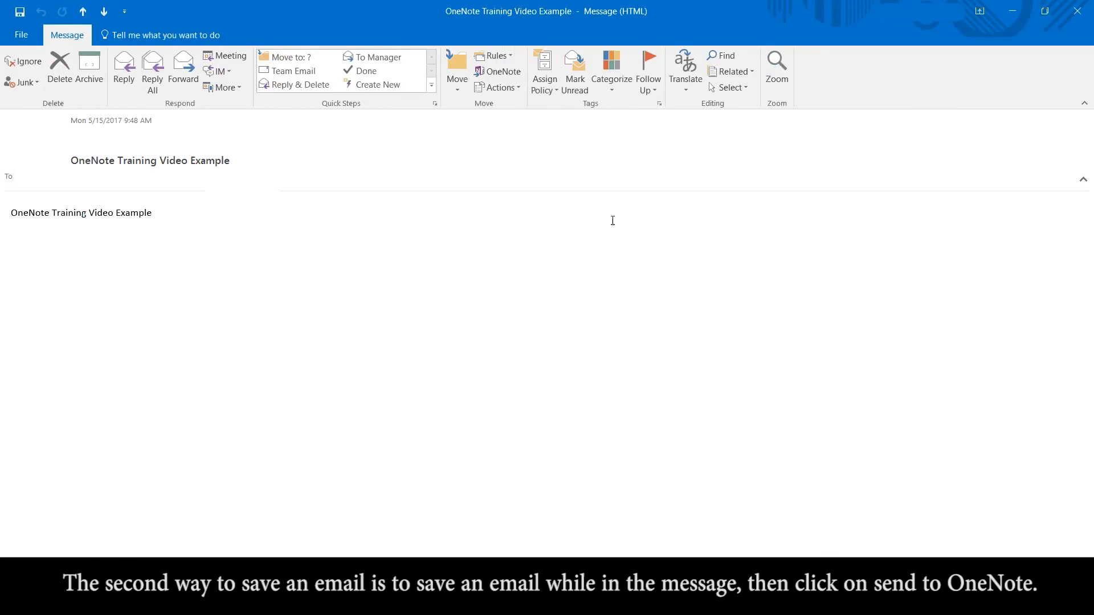
From the opened message window, send the OneNote Training Video Example email to New Section 1 of the OneNote Training notebook.
{"action": "left_click", "coordinate": [490, 75]}
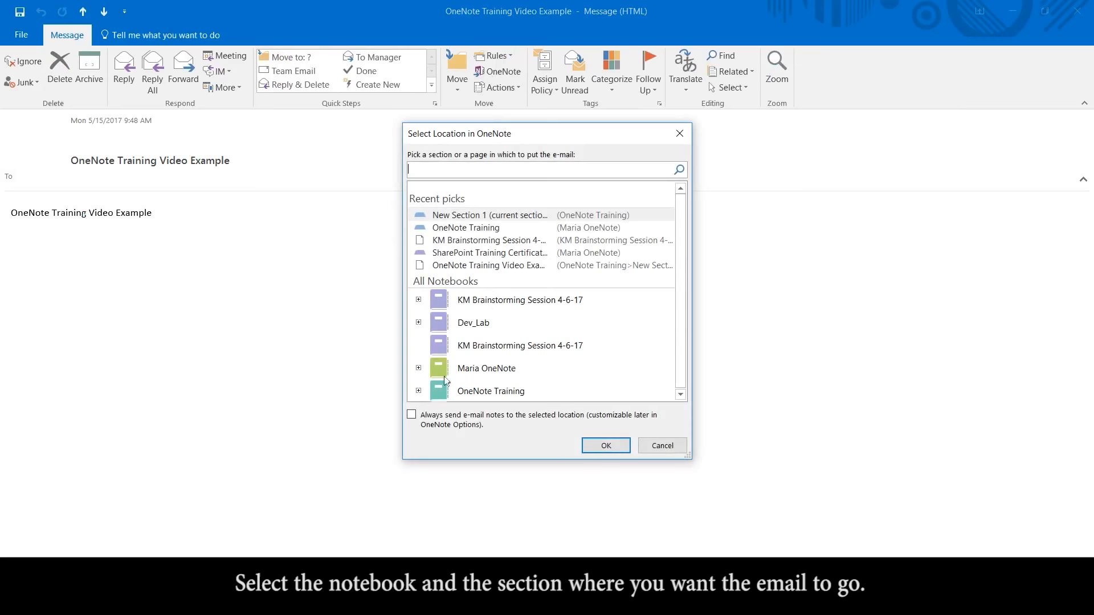
{"action": "left_click", "coordinate": [419, 390]}
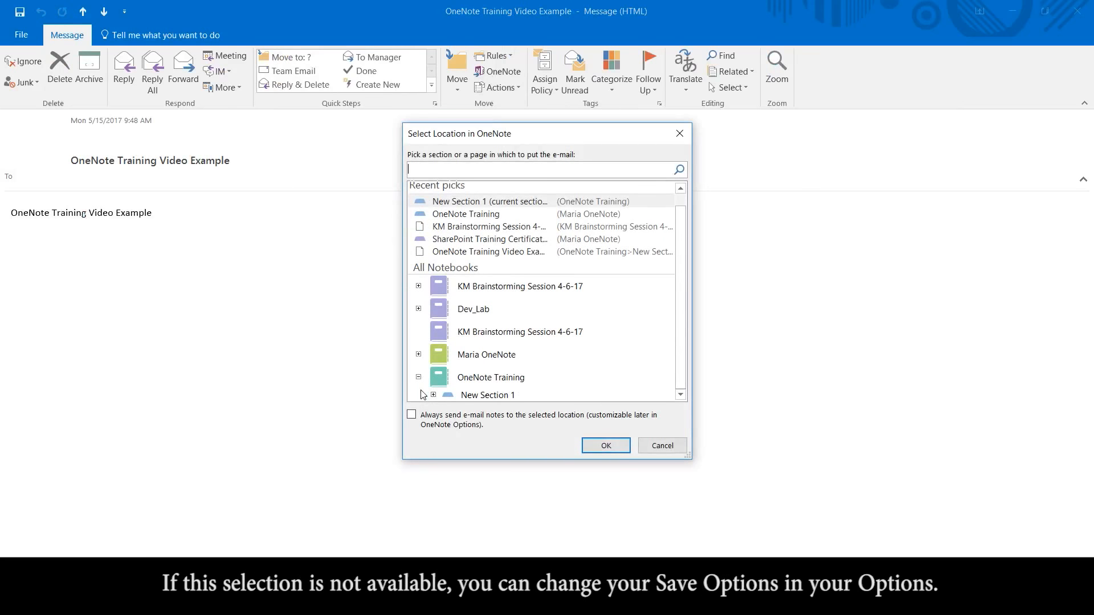
{"action": "left_click", "coordinate": [479, 396]}
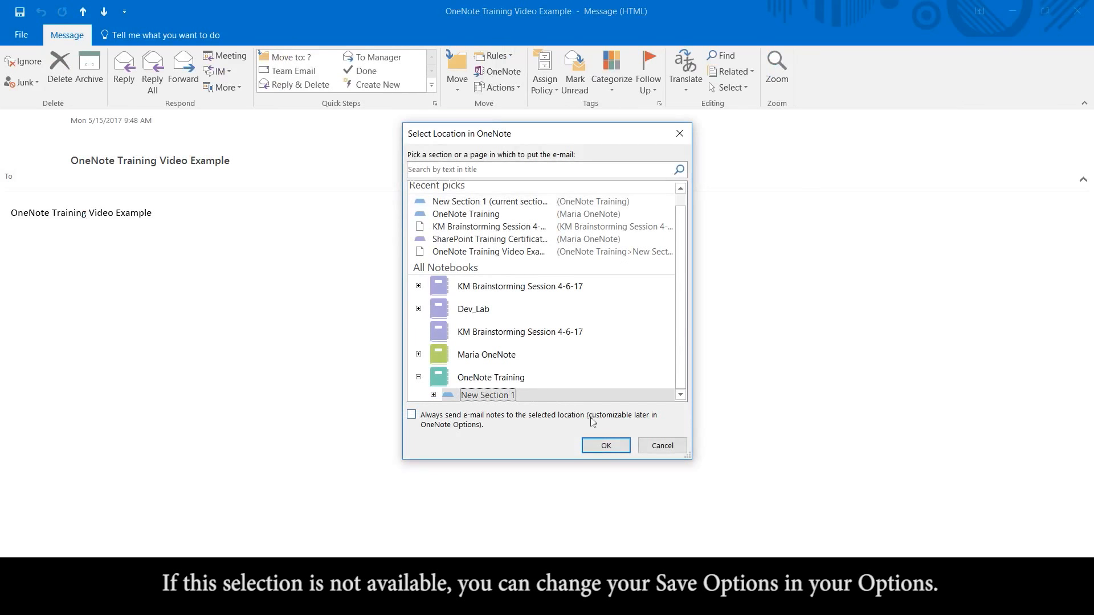
{"action": "left_click", "coordinate": [605, 450]}
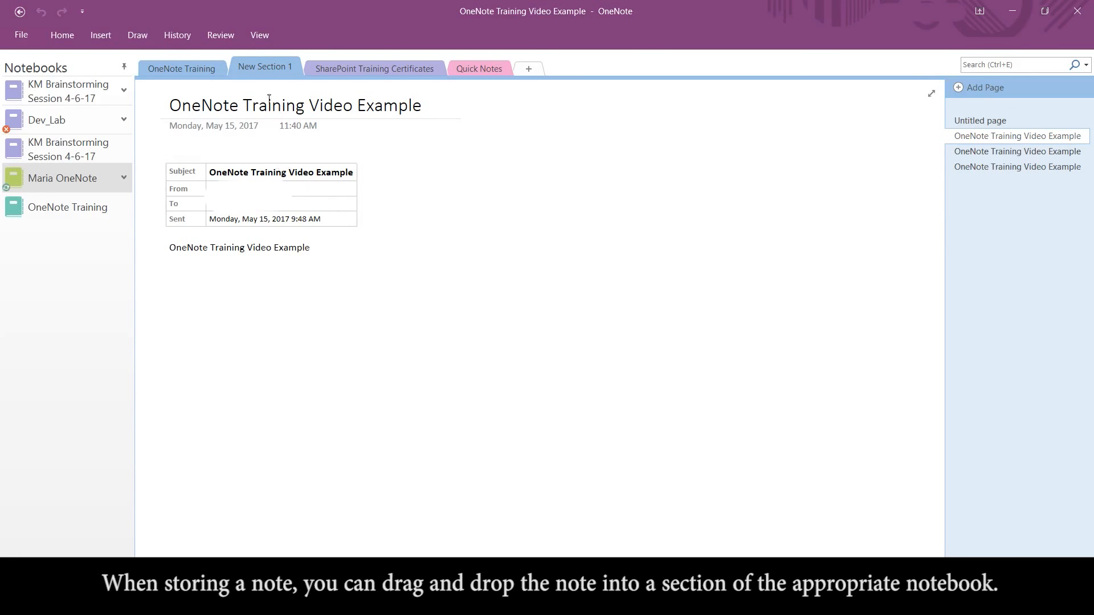
In OneNote, rename the section New Section 1 as OneNote Notes.
{"action": "right_click", "coordinate": [263, 69]}
{"action": "left_click", "coordinate": [276, 77]}
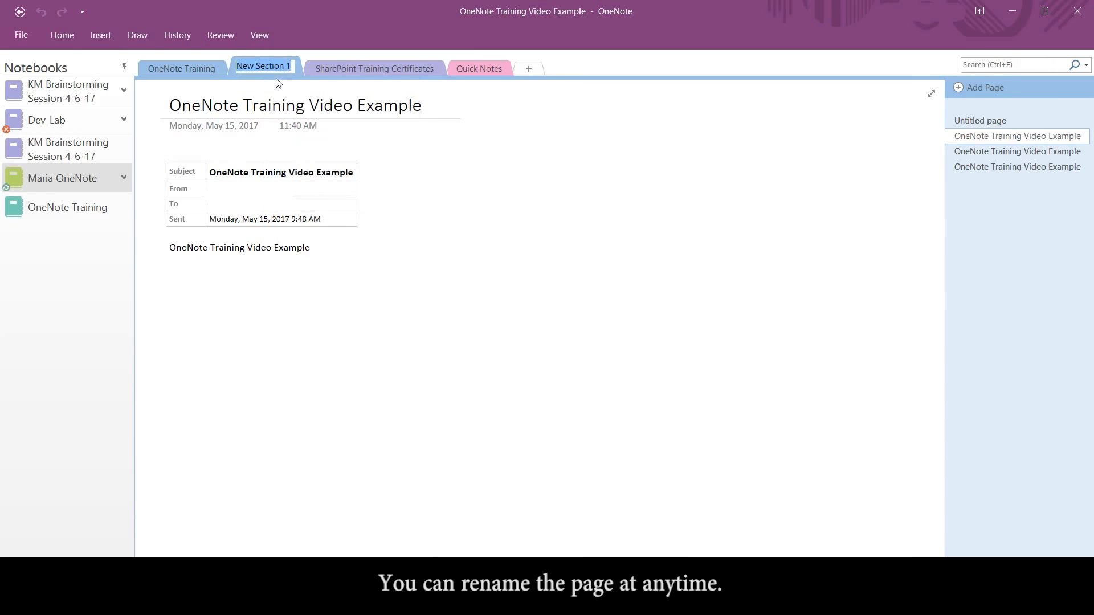
{"action": "type", "text": "OneNote Notes"}
{"action": "key", "text": "Return"}
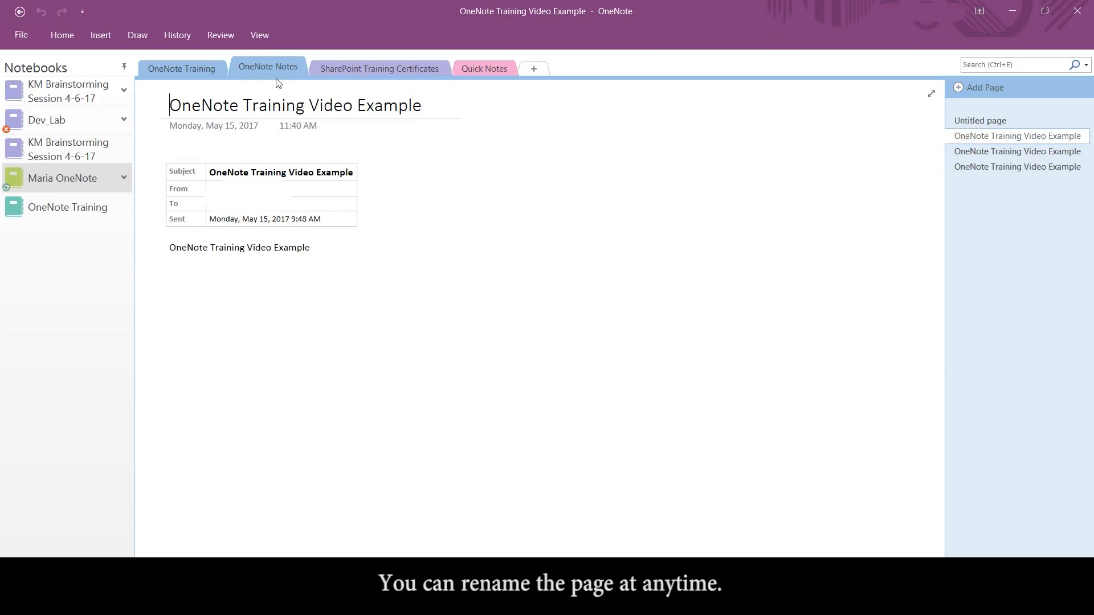
Start docked Linked Notes and place the new page in the OneNote Notes section.
{"action": "left_click", "coordinate": [208, 35]}
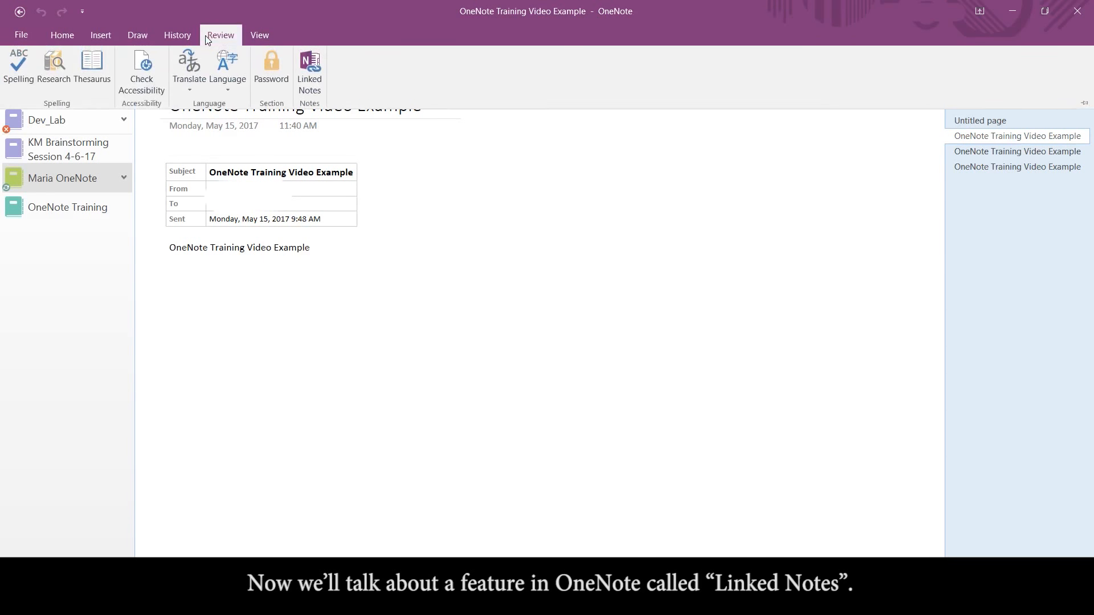
{"action": "left_click", "coordinate": [302, 84]}
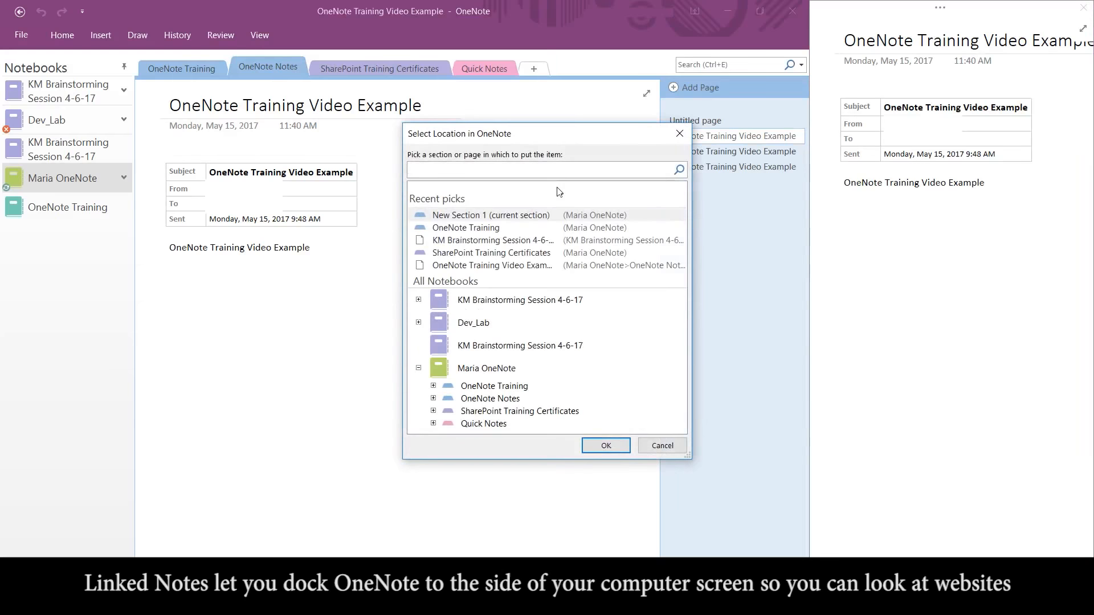
{"action": "left_click", "coordinate": [501, 399]}
{"action": "left_click", "coordinate": [590, 448]}
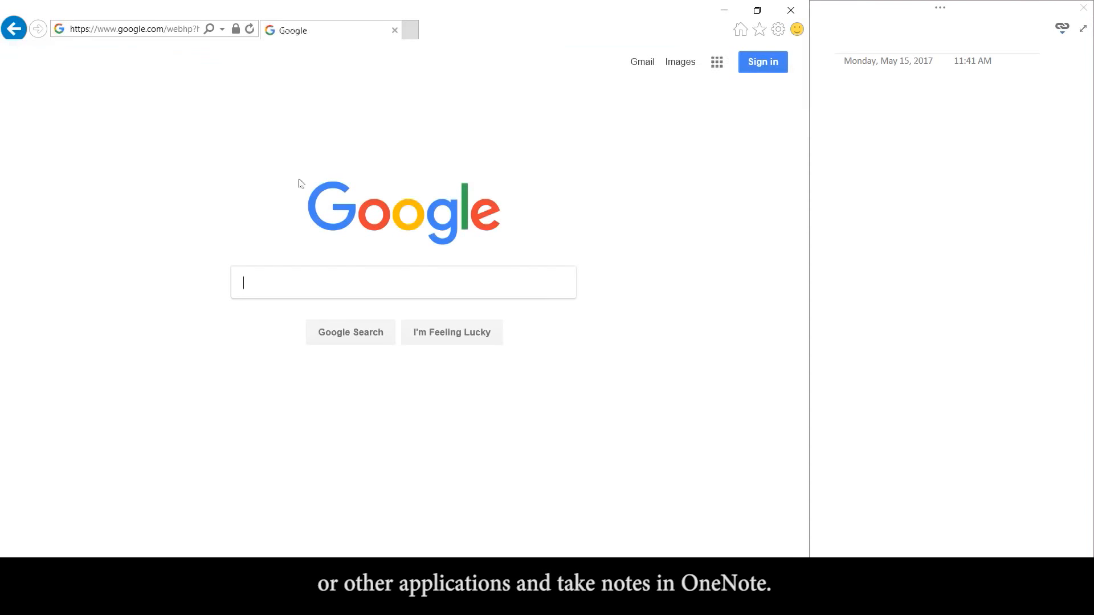
Search Google for "onenote take linked notes" and open the article "Take linked notes in OneNote 2016 for Windows".
{"action": "type", "text": "onenot"}
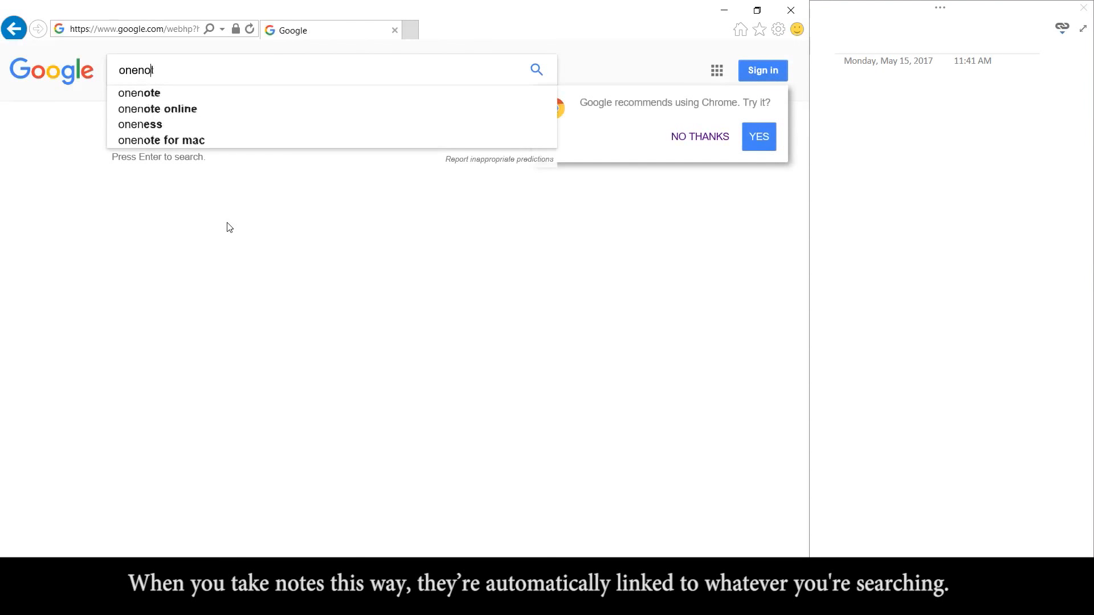
{"action": "type", "text": "e take "}
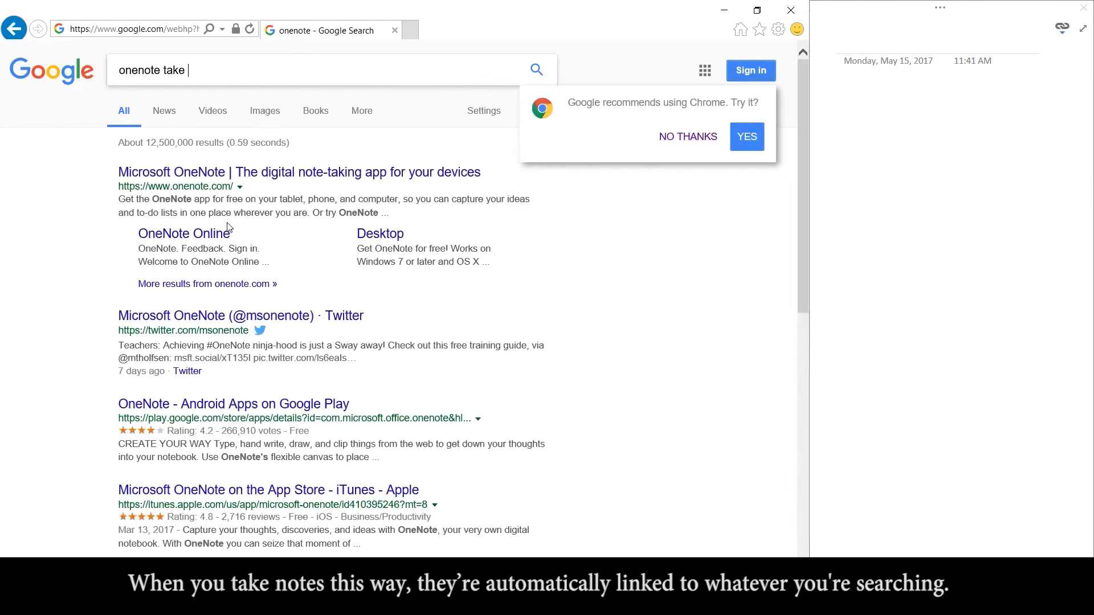
{"action": "type", "text": "linked notes"}
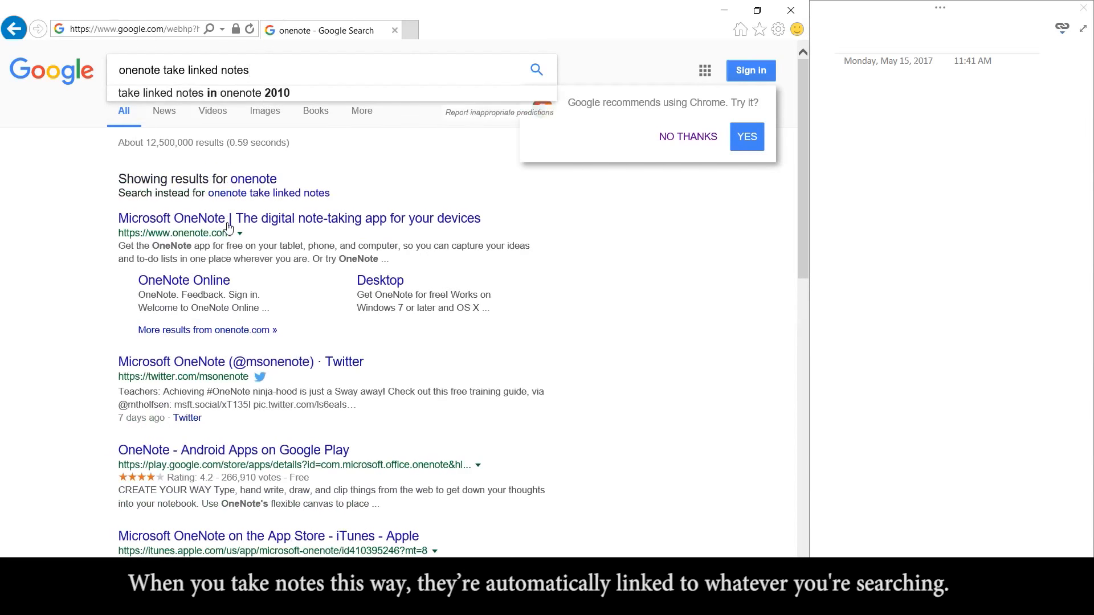
{"action": "key", "text": "Return"}
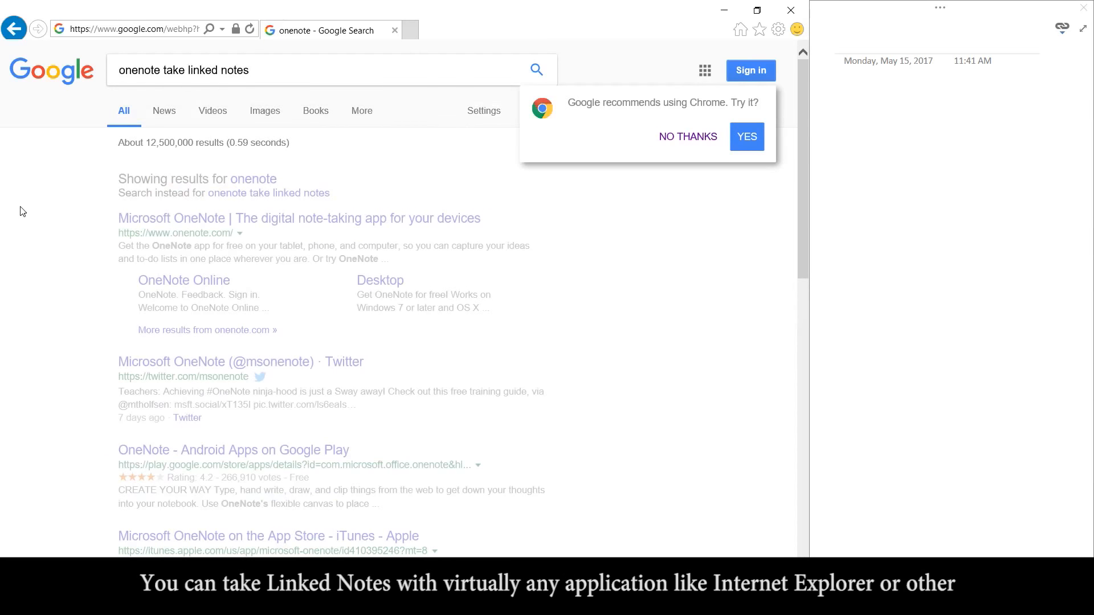
{"action": "scroll", "coordinate": [20, 210], "scroll_direction": "down", "scroll_amount": 3}
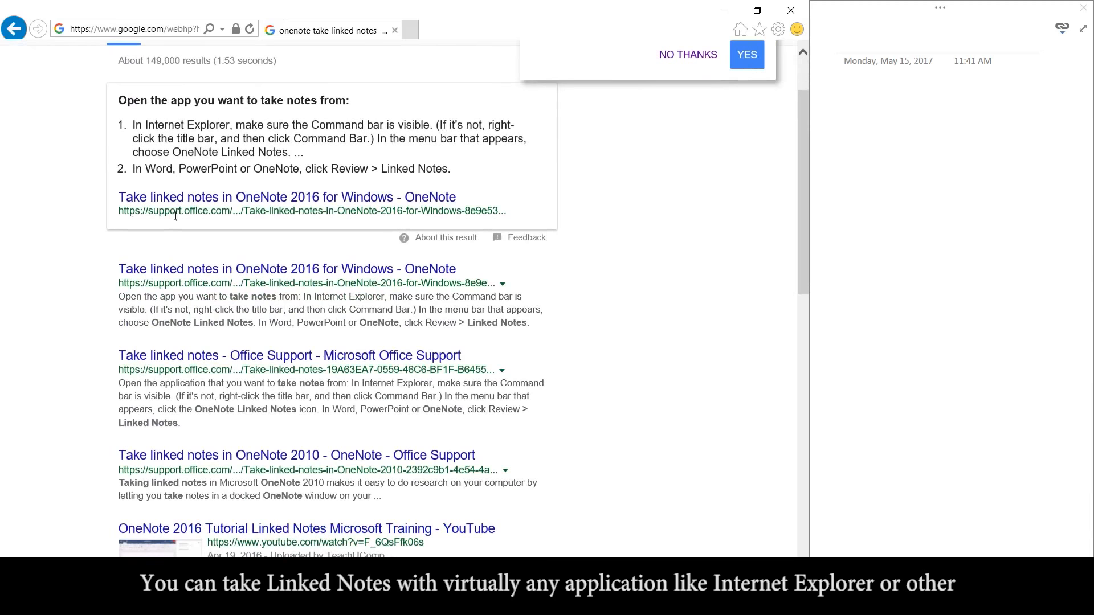
{"action": "left_click", "coordinate": [165, 271]}
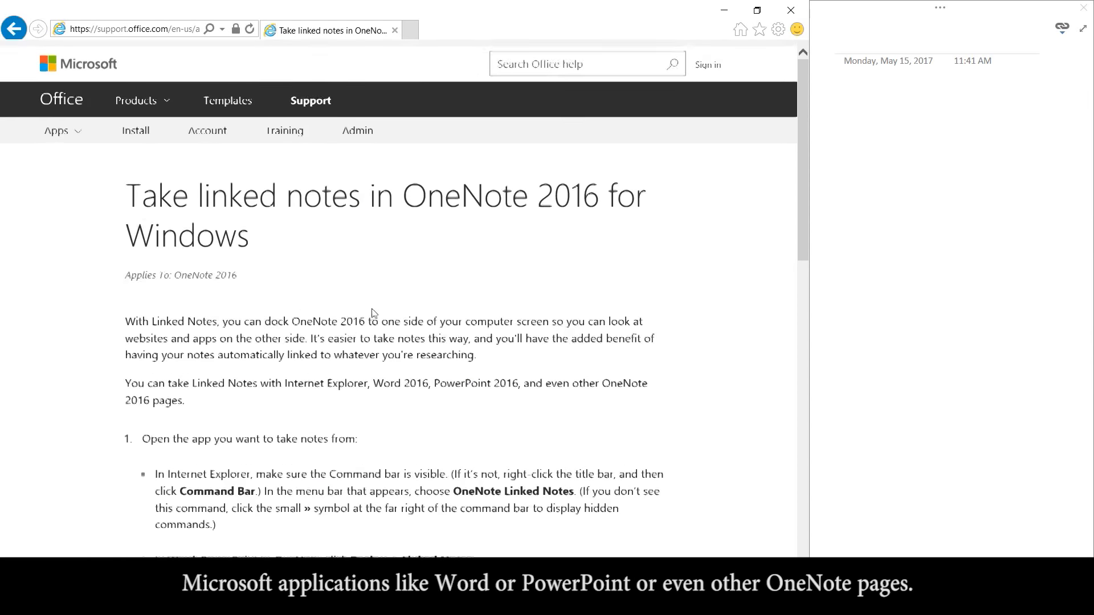
Title the docked page "Taking Linked Notes", add the note "Take Linked Notes in OneNote 2016 for Windows", and follow its source link.
{"action": "left_click", "coordinate": [868, 46]}
{"action": "type", "text": "Taking Linked Notes"}
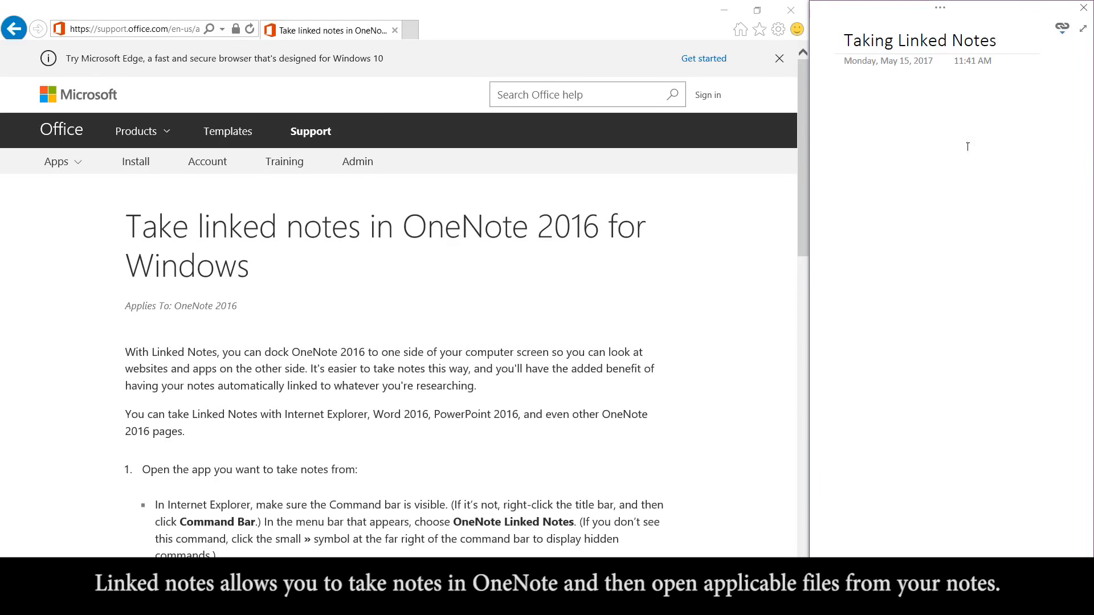
{"action": "key", "text": "Return"}
{"action": "type", "text": "Take Linked Notes in OneN"}
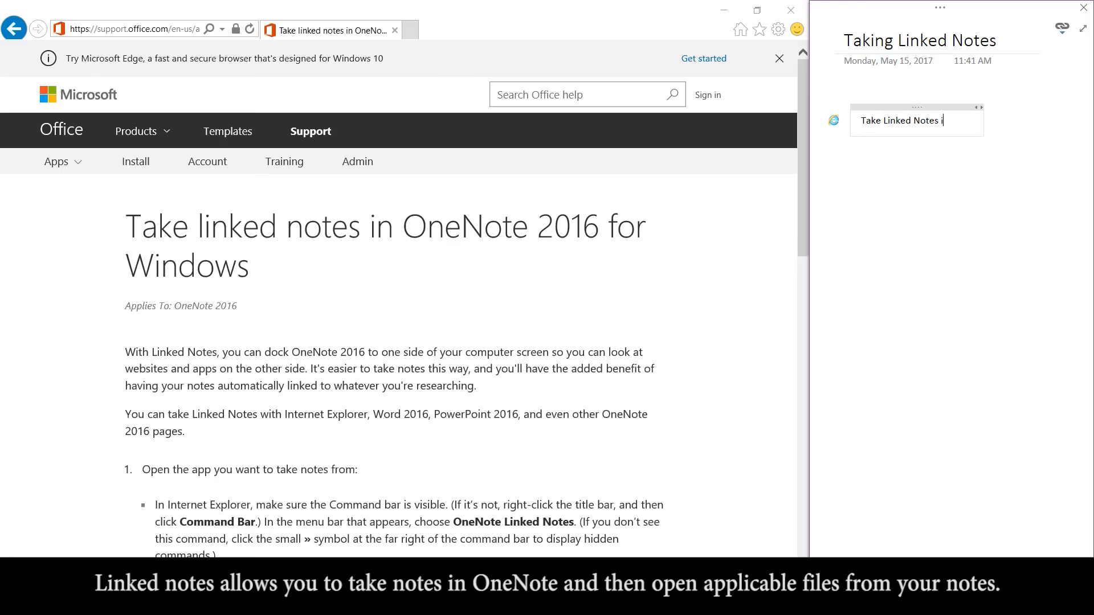
{"action": "type", "text": "ote 201"}
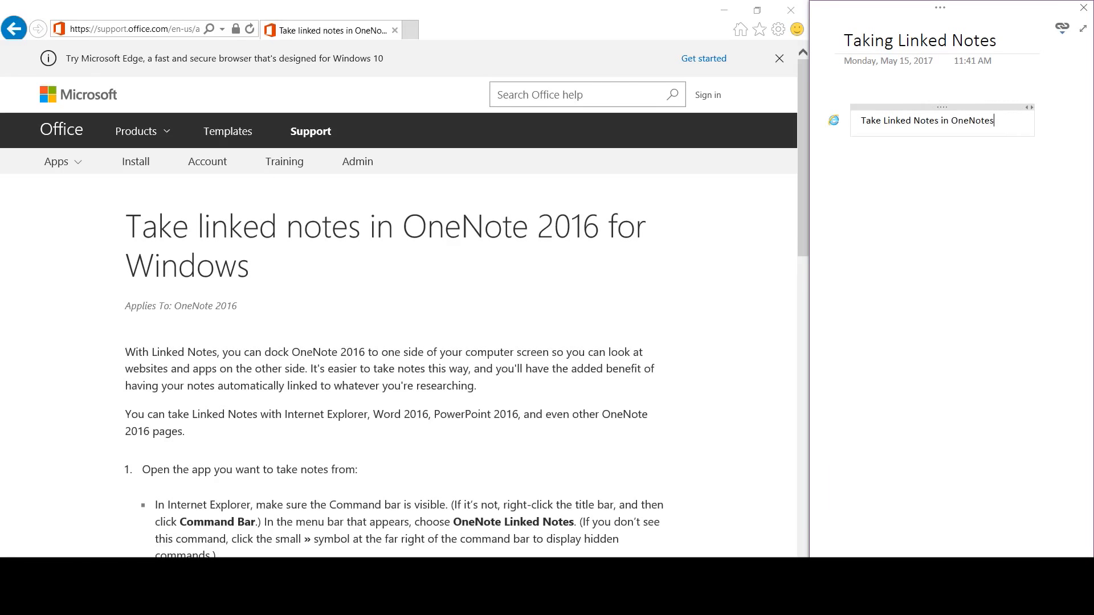
{"action": "type", "text": "6 for Windows"}
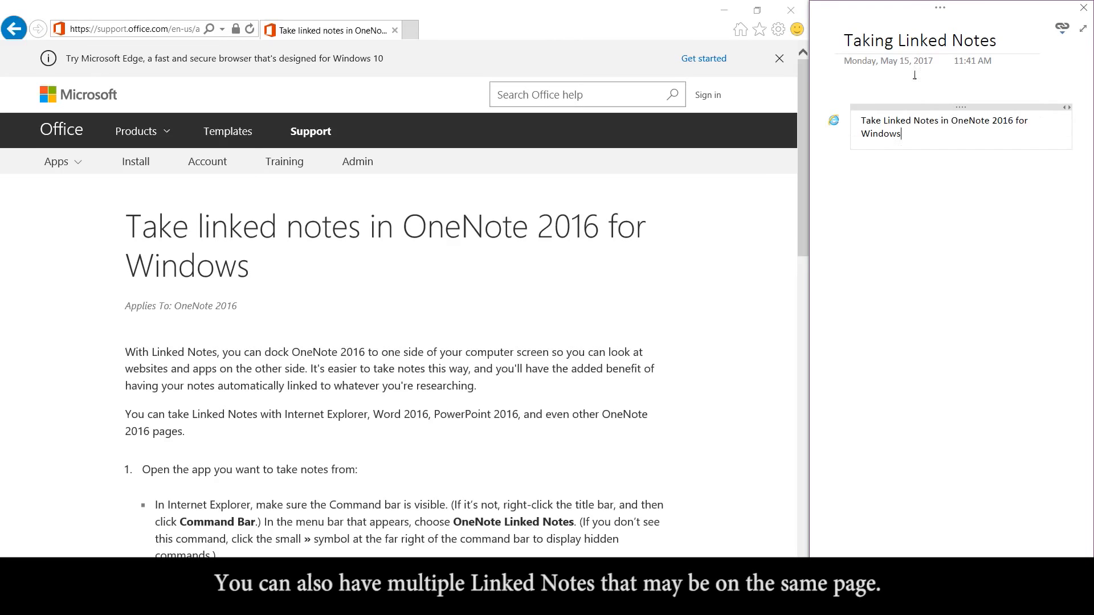
{"action": "left_click", "coordinate": [834, 122]}
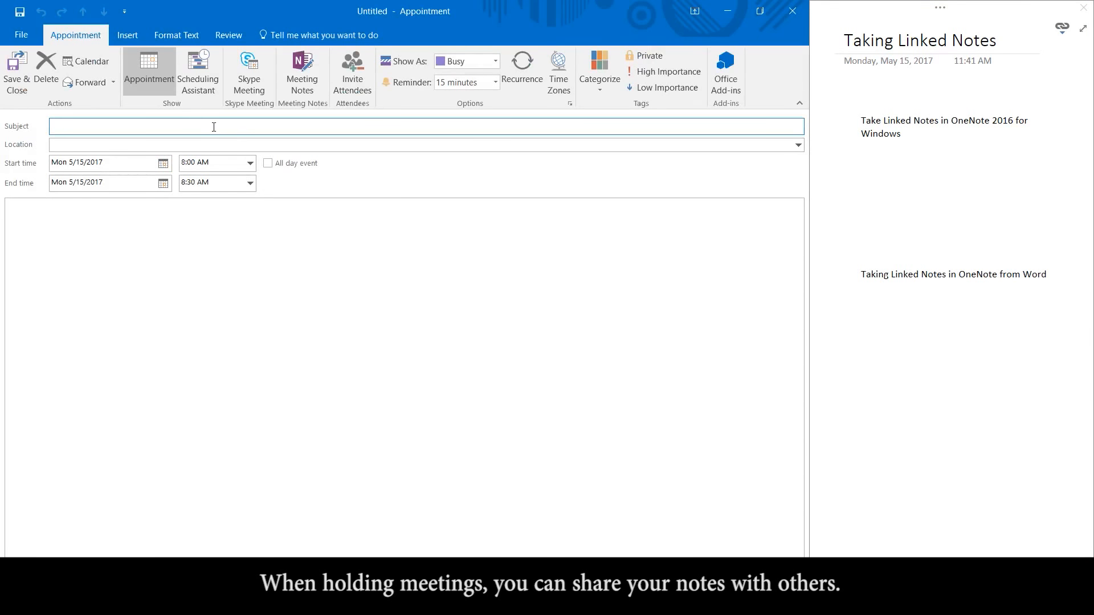
Enter "OneNote Meeting Notes" as the subject of the new Outlook appointment.
{"action": "left_click", "coordinate": [214, 127]}
{"action": "type", "text": "OneNote Me"}
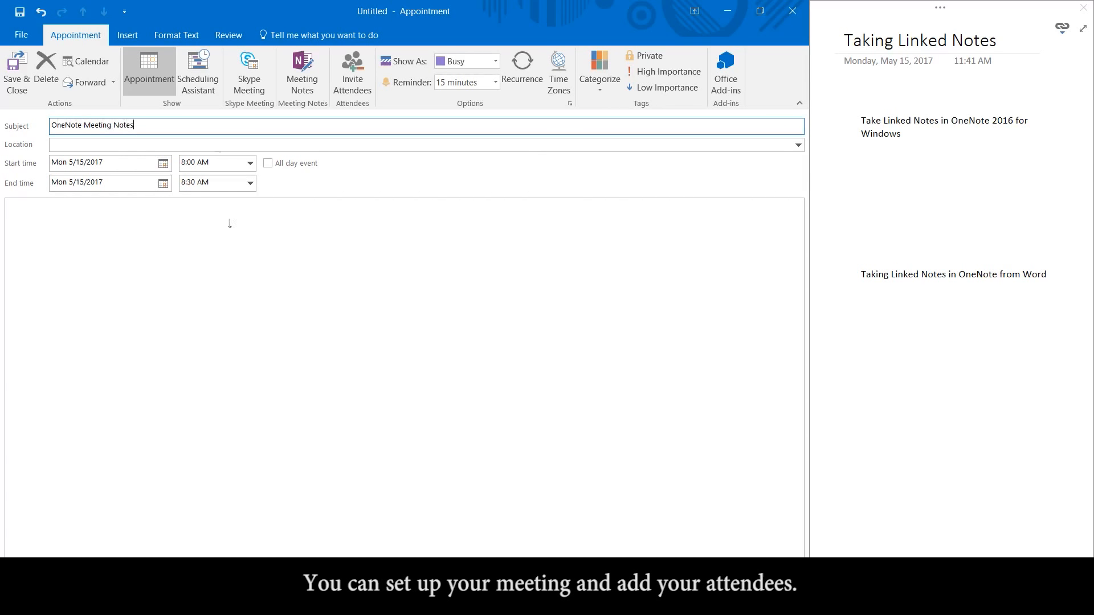
{"action": "type", "text": "eting Notes"}
Share meeting notes with the appointment, storing them in the OneNote Notes section.
{"action": "left_click", "coordinate": [306, 82]}
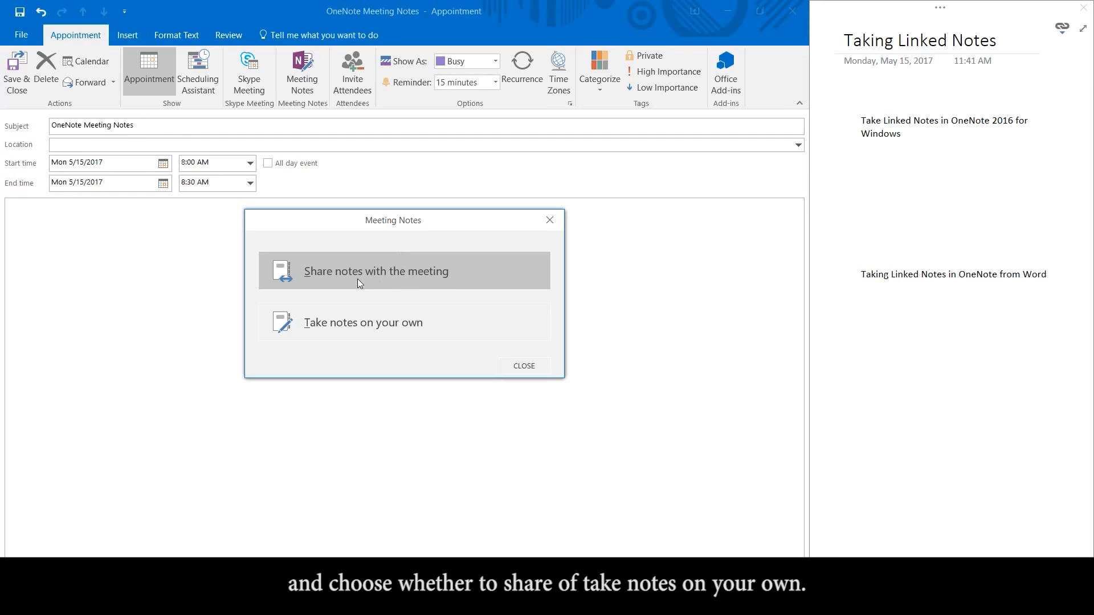
{"action": "left_click", "coordinate": [343, 272]}
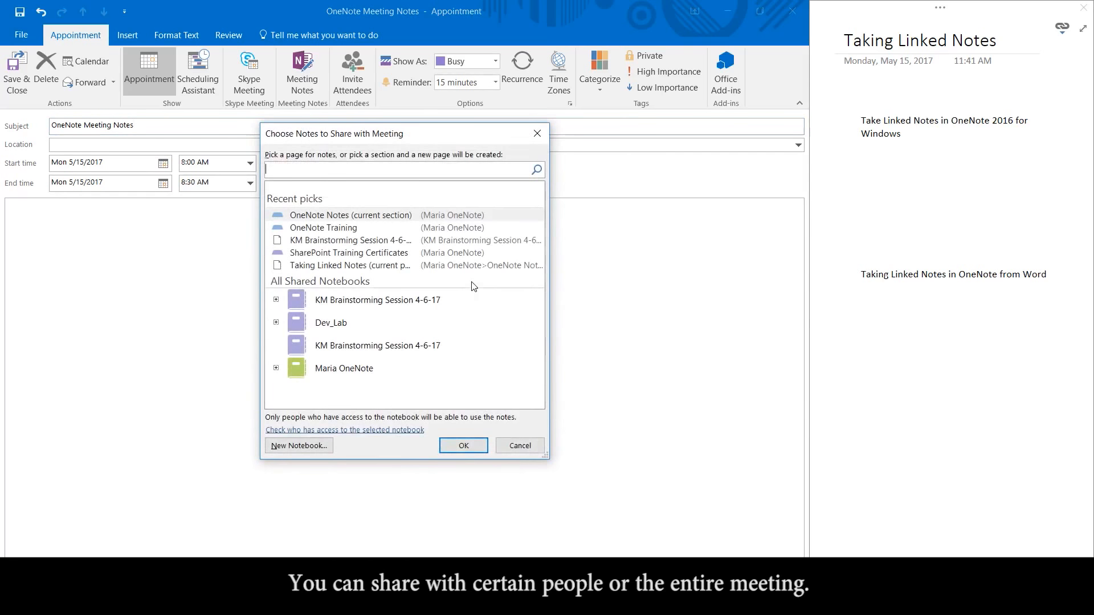
{"action": "left_click", "coordinate": [277, 370]}
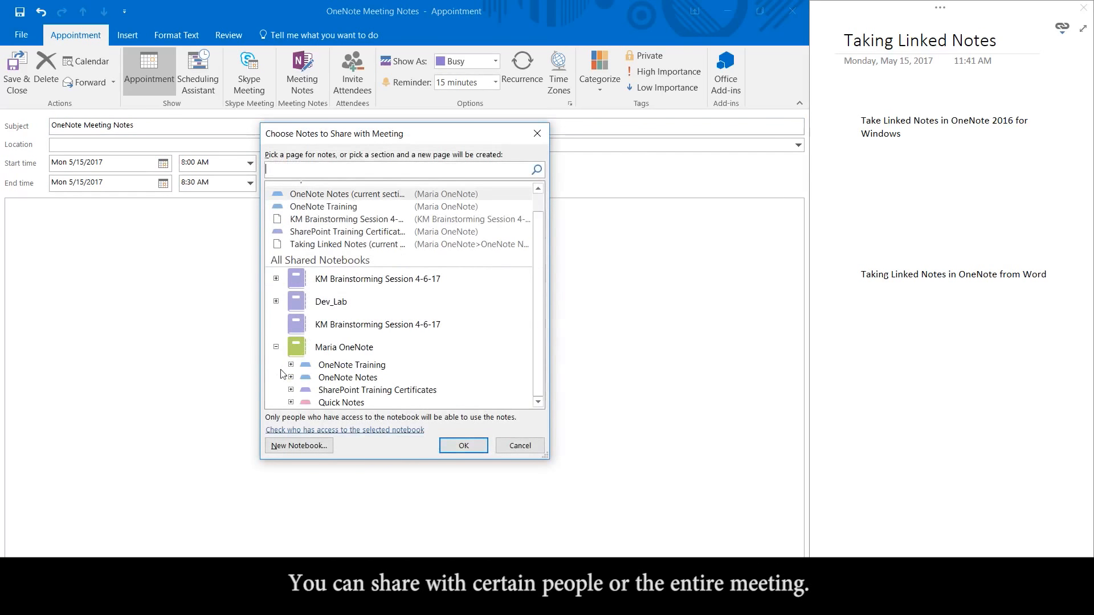
{"action": "left_click", "coordinate": [340, 379]}
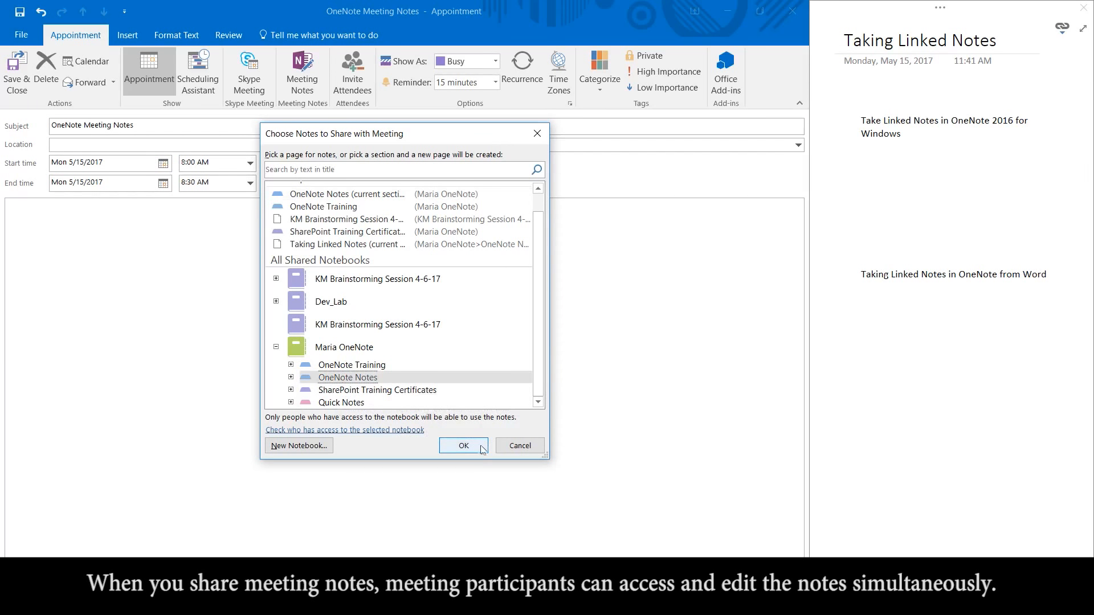
{"action": "left_click", "coordinate": [463, 445]}
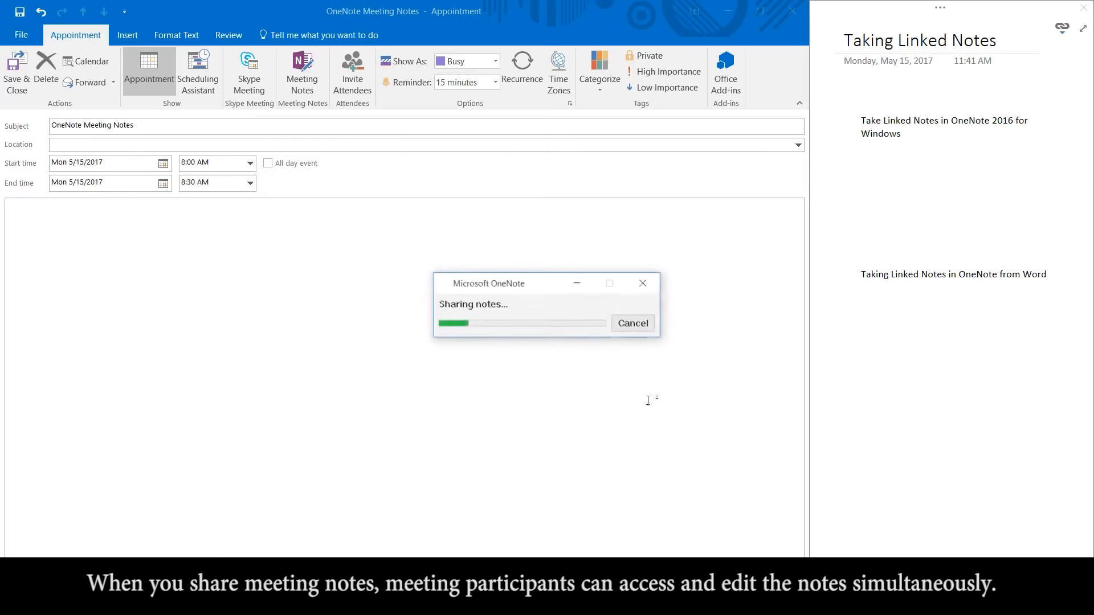
{"action": "left_click", "coordinate": [236, 281]}
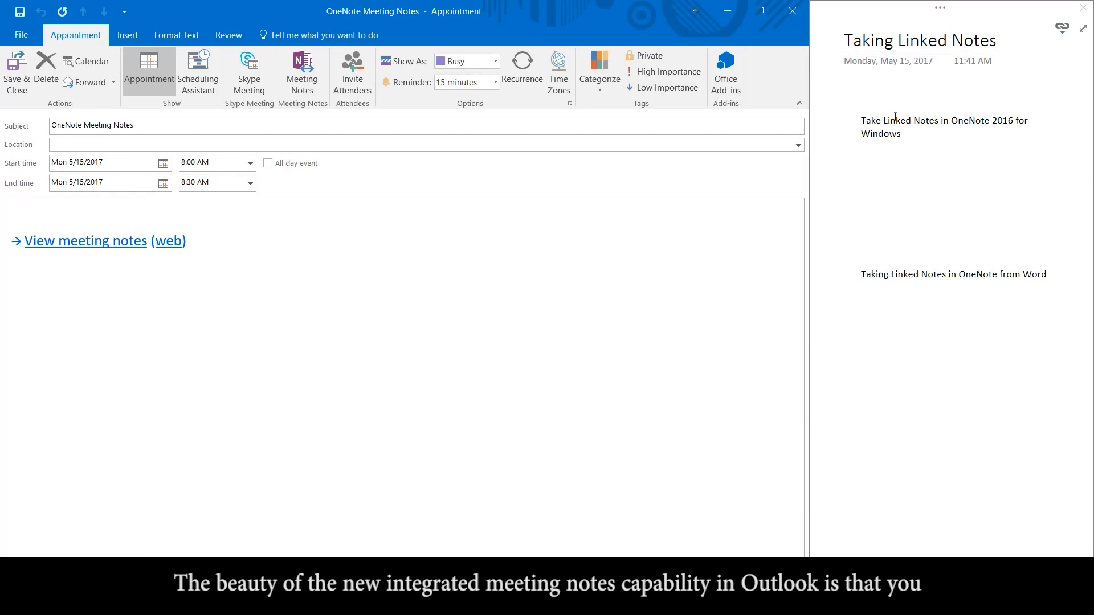
Open the appointment's shared meeting notes and continue editing them in OneNote 2016, allowing the website to open the program.
{"action": "left_click", "coordinate": [869, 274]}
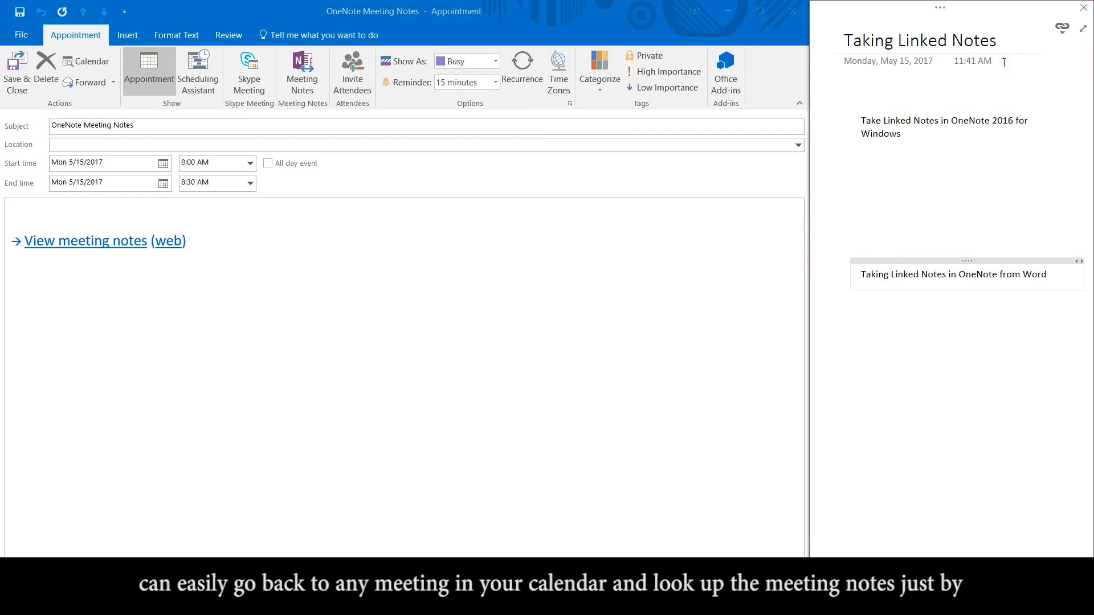
{"action": "left_click", "coordinate": [94, 242]}
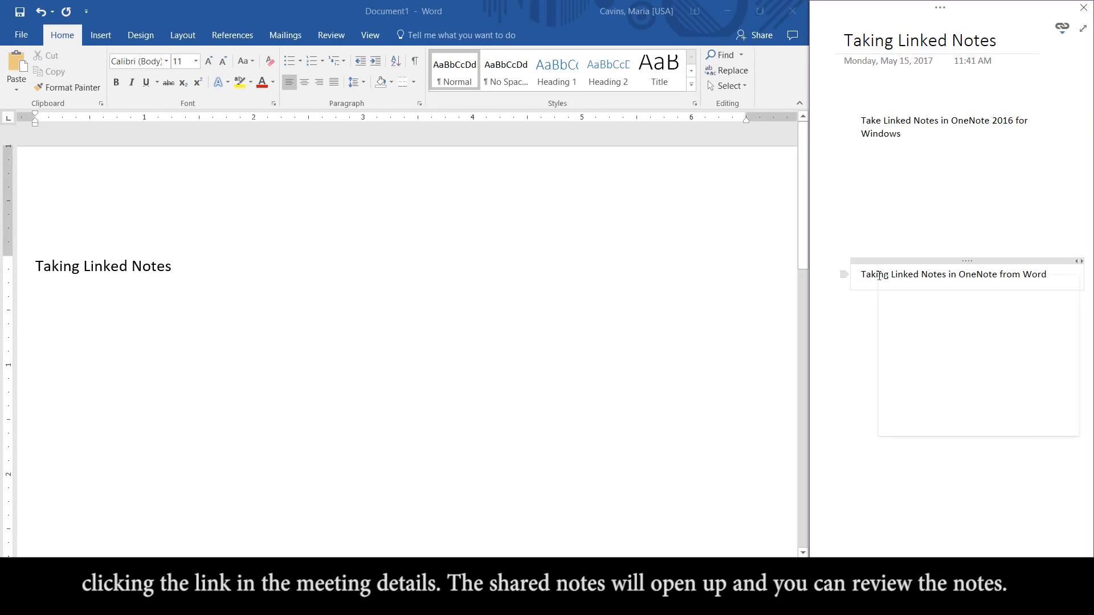
{"action": "right_click", "coordinate": [871, 274]}
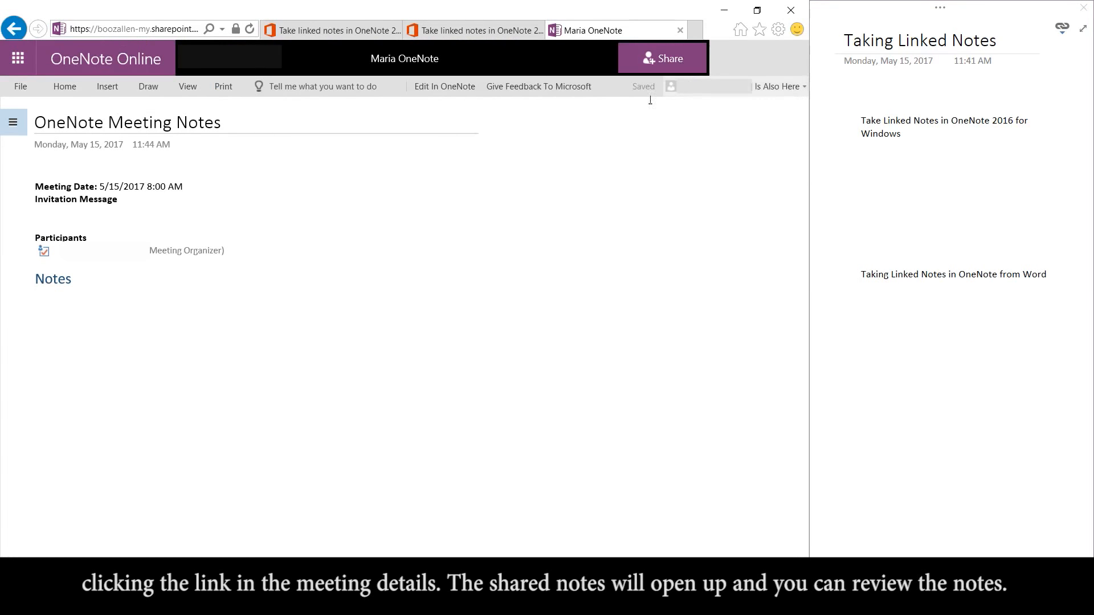
{"action": "left_click", "coordinate": [430, 92]}
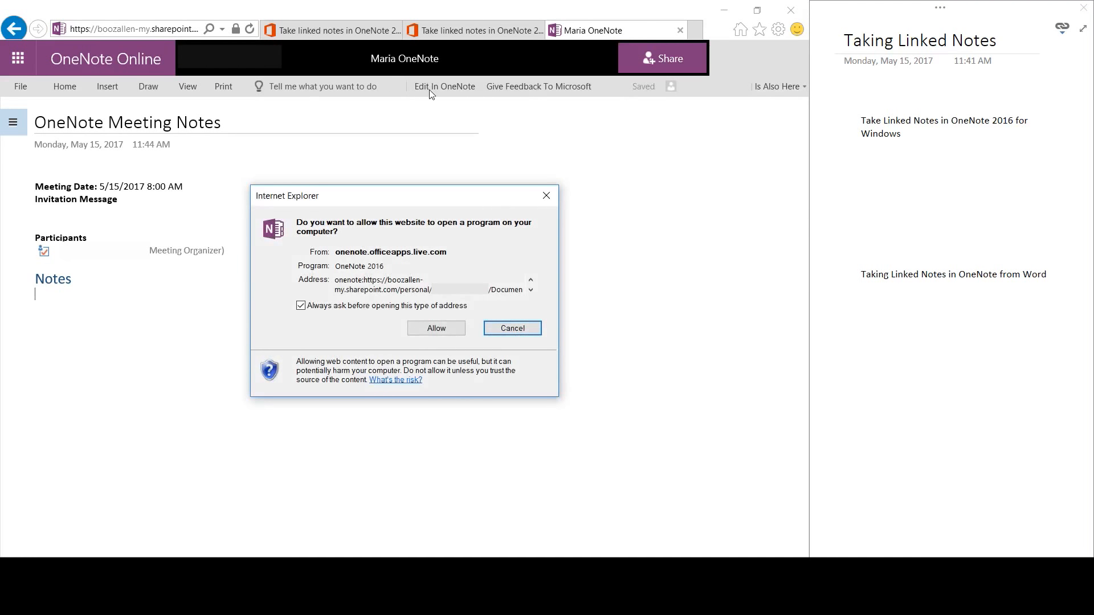
{"action": "left_click", "coordinate": [439, 334]}
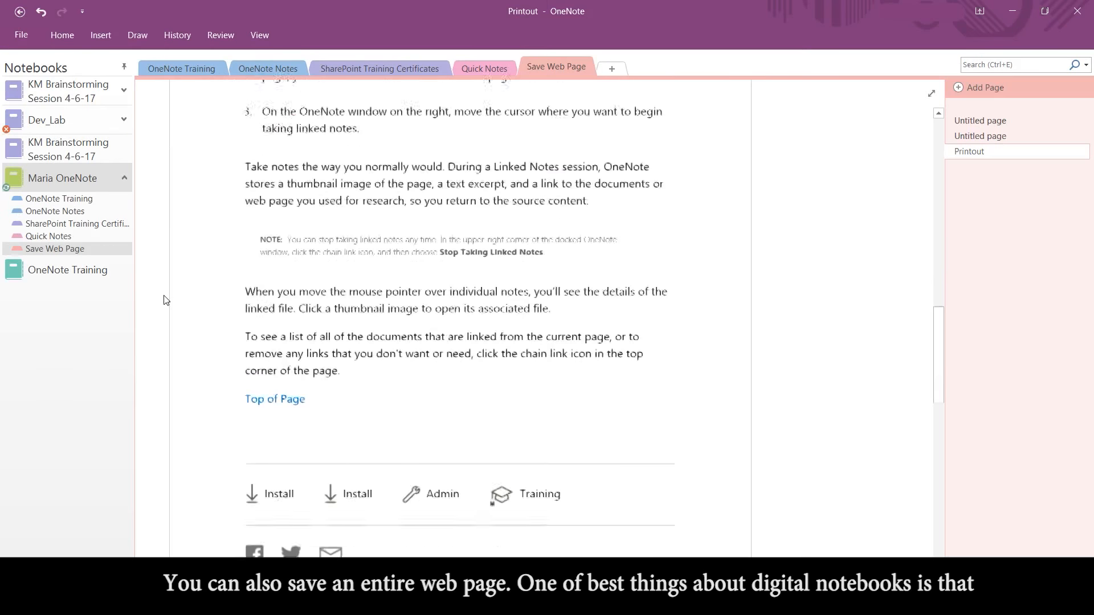
Review the web page printout in the Save Web Page section through to its last page.
{"action": "scroll", "coordinate": [165, 300], "scroll_direction": "down", "scroll_amount": 8}
{"action": "scroll", "coordinate": [165, 300], "scroll_direction": "down", "scroll_amount": 5}
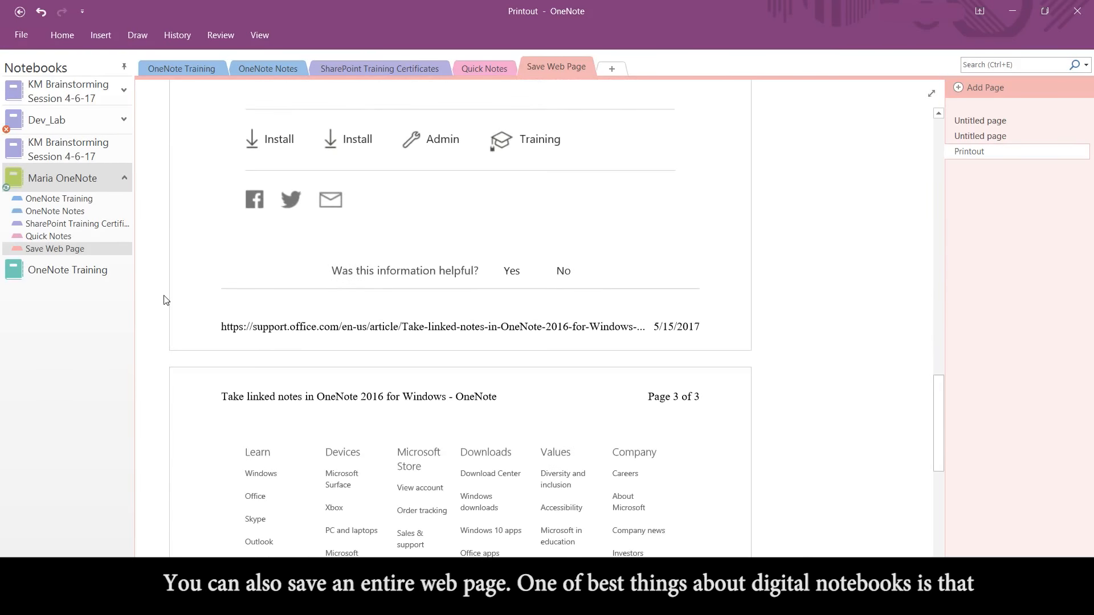
{"action": "scroll", "coordinate": [165, 300], "scroll_direction": "down", "scroll_amount": 4}
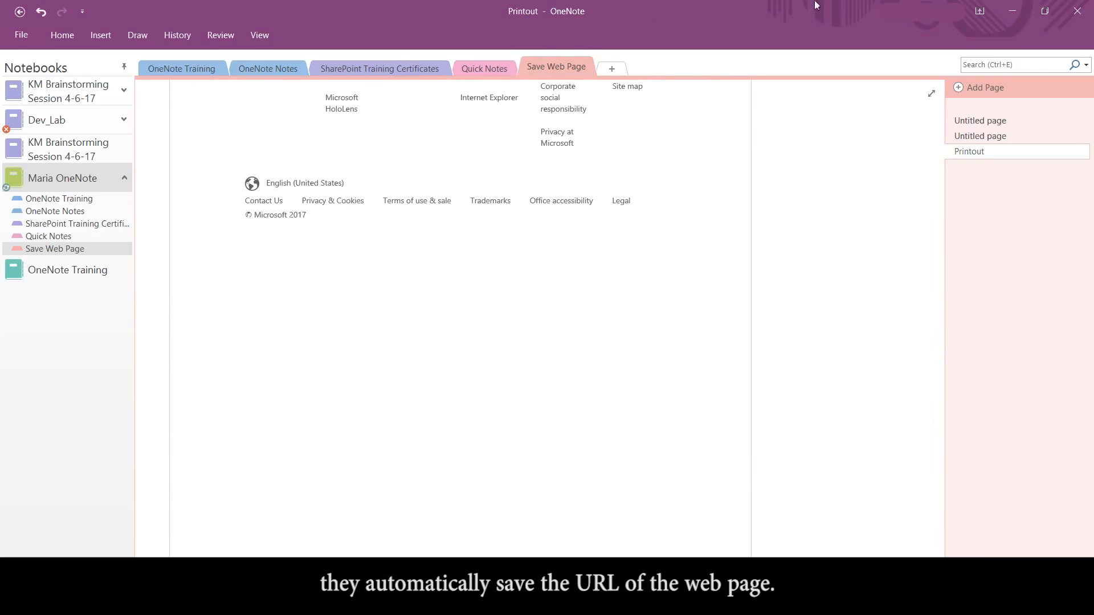
Select part of the introduction in the linked notes web article and send only that selection to OneNote.
{"action": "left_click_drag", "start_coordinate": [336, 369], "coordinate": [510, 415]}
{"action": "right_click", "coordinate": [467, 368]}
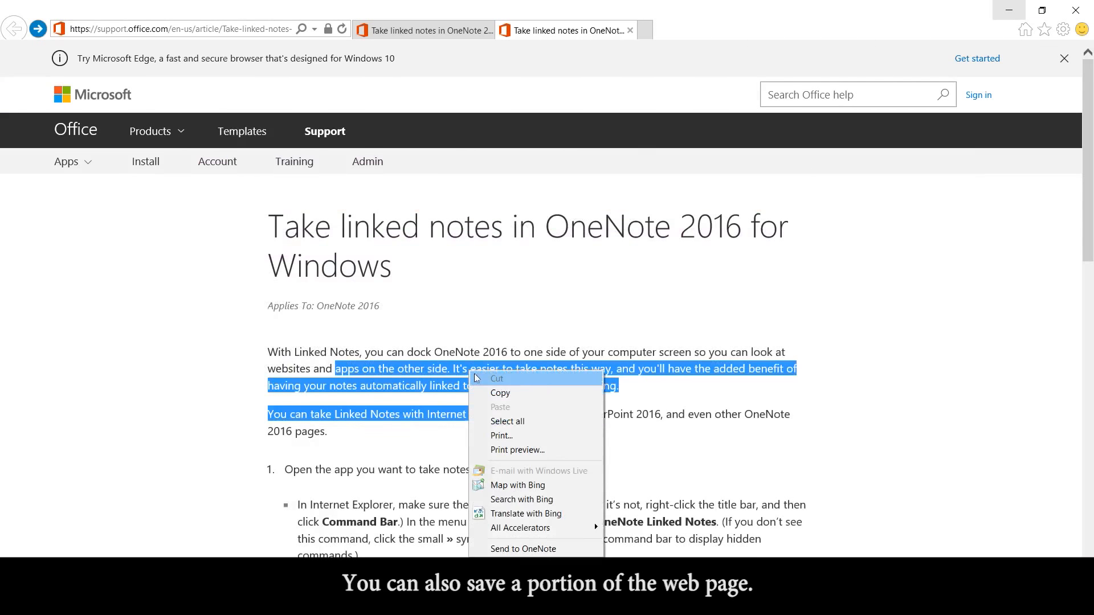
{"action": "left_click", "coordinate": [523, 549]}
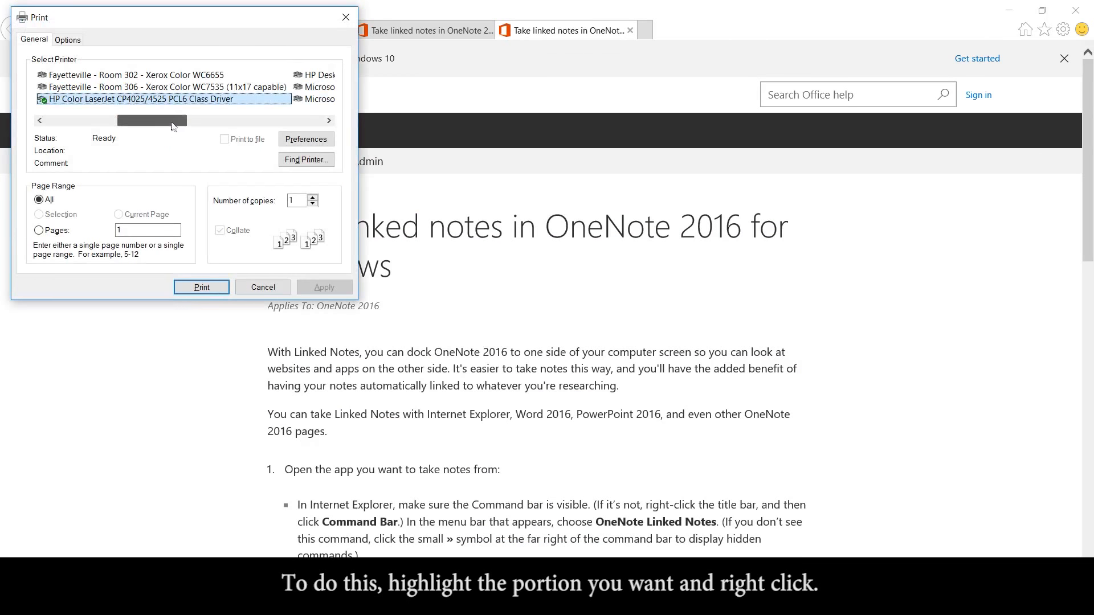
Print all pages of the web article to the Send To OneNote 2016 printer.
{"action": "left_click_drag", "start_coordinate": [171, 122], "coordinate": [287, 127]}
{"action": "left_click", "coordinate": [91, 75]}
{"action": "left_click", "coordinate": [91, 86]}
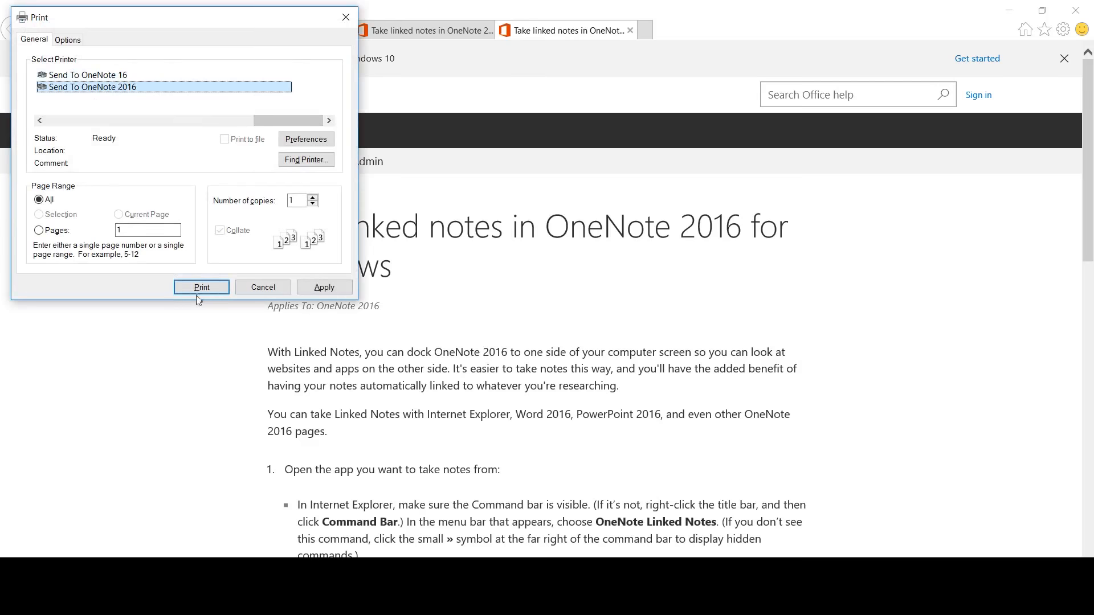
{"action": "left_click", "coordinate": [202, 287]}
Insert the web article printout into the Save Web Page section and maximize the OneNote window.
{"action": "left_click", "coordinate": [354, 395]}
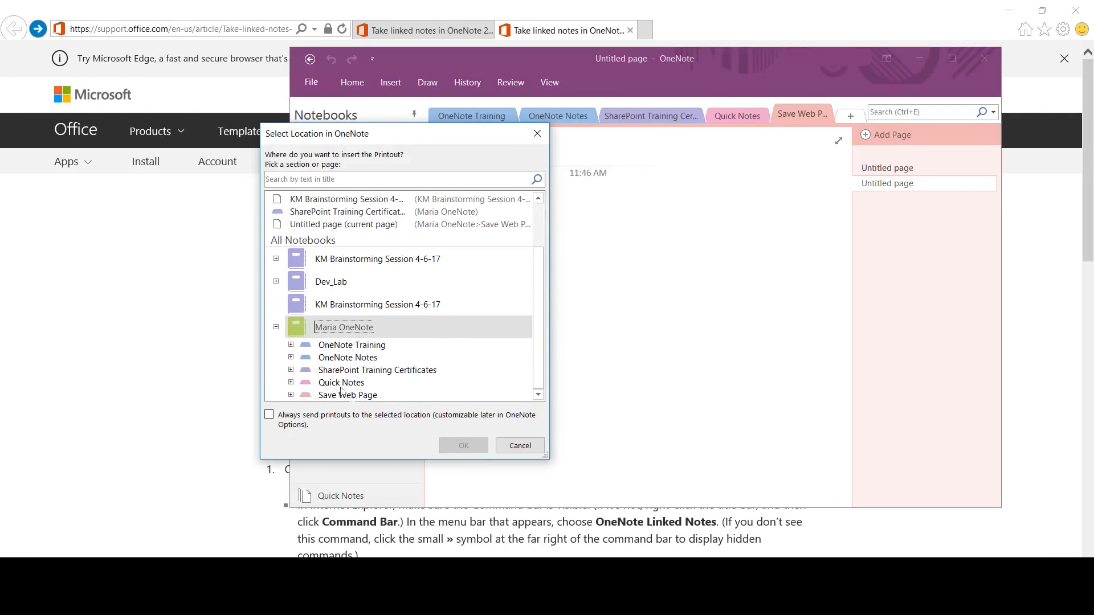
{"action": "left_click", "coordinate": [347, 396]}
{"action": "left_click", "coordinate": [464, 445]}
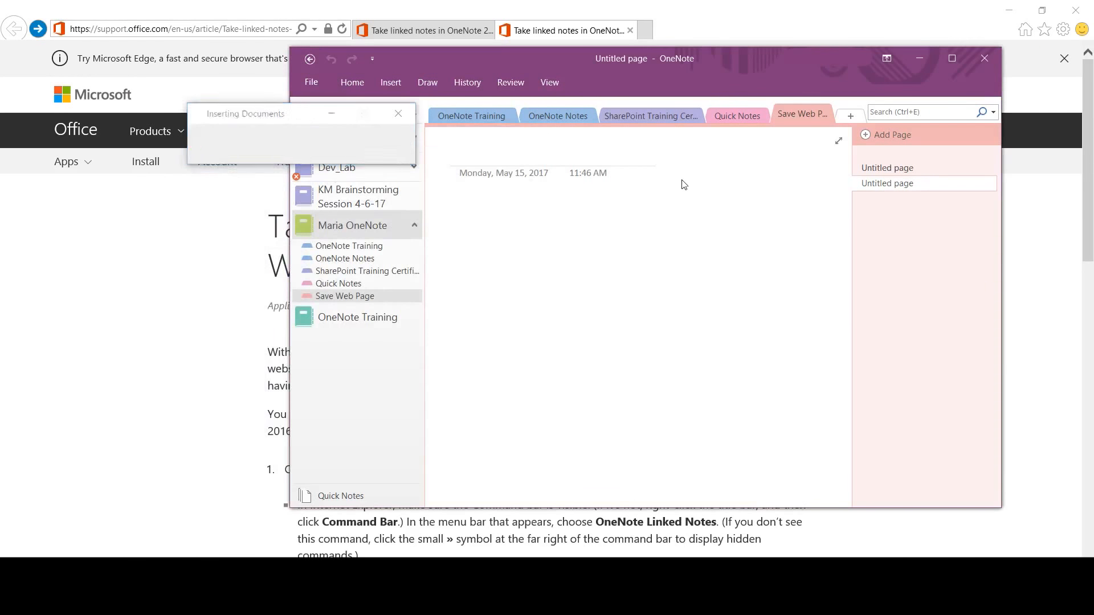
{"action": "left_click_drag", "start_coordinate": [647, 57], "coordinate": [596, 0]}
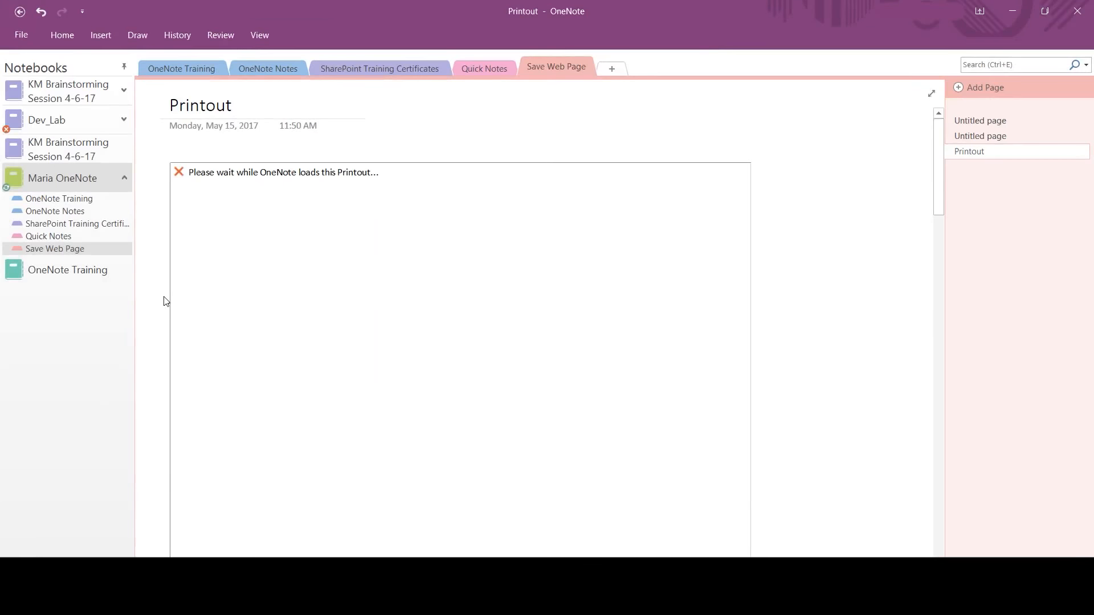
{"action": "scroll", "coordinate": [166, 300], "scroll_direction": "down", "scroll_amount": 12}
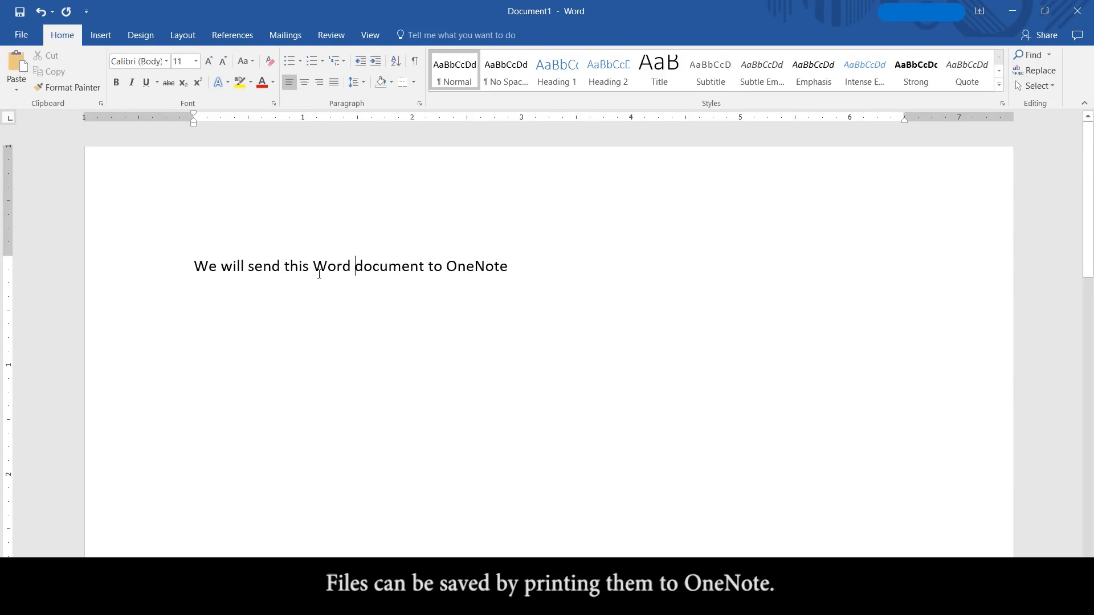
Print the Word document to the Send To OneNote 2016 printer.
{"action": "left_click", "coordinate": [21, 36]}
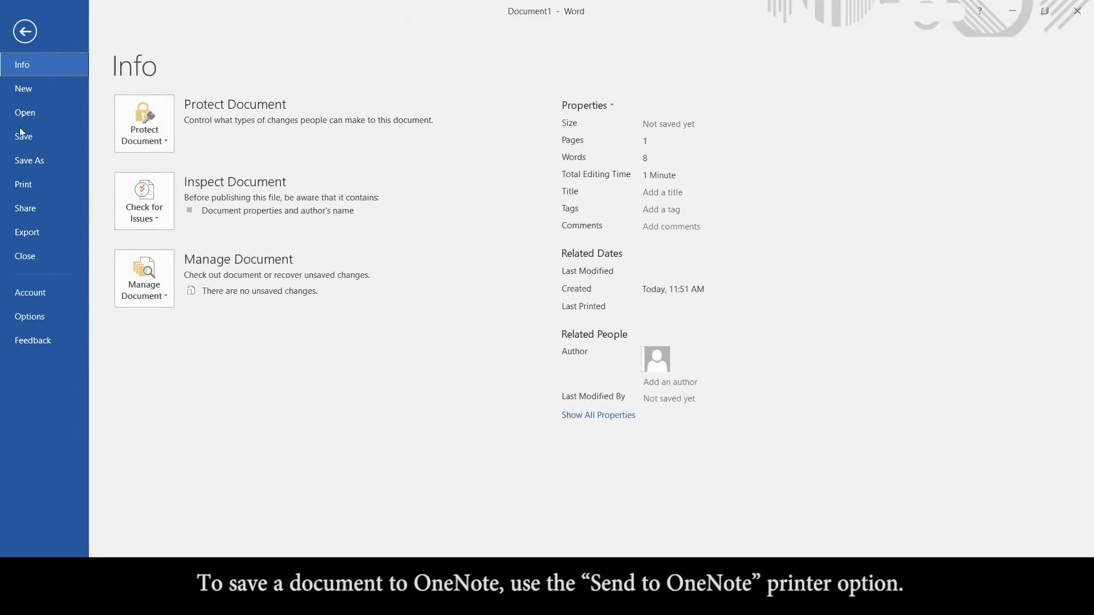
{"action": "left_click", "coordinate": [28, 185]}
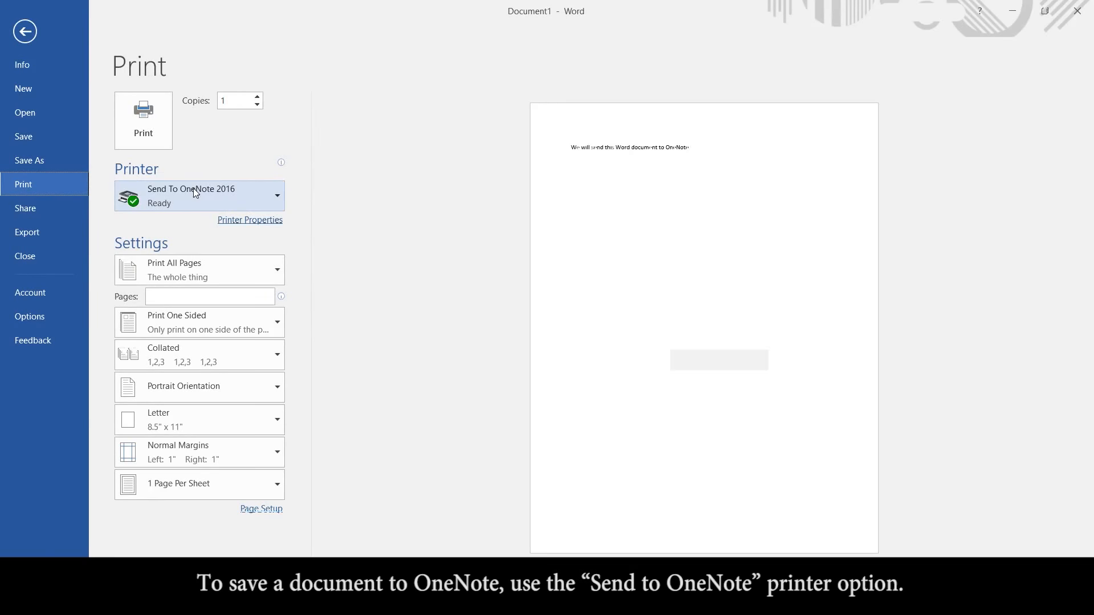
{"action": "left_click", "coordinate": [129, 122]}
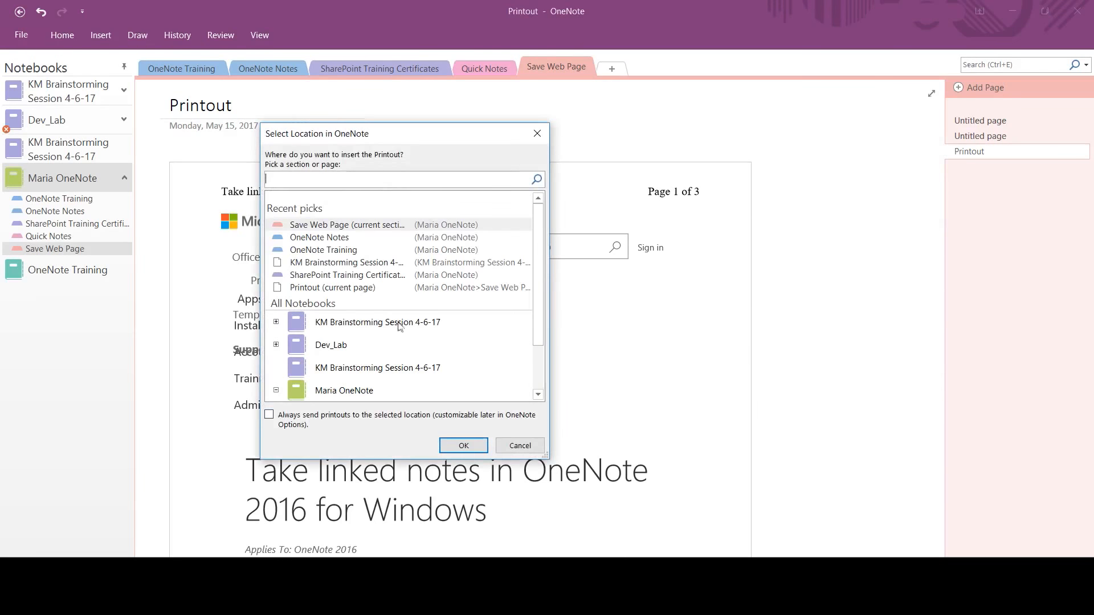
Choose the OneNote Training section as the location for the Word document's printout.
{"action": "scroll", "coordinate": [399, 330], "scroll_direction": "down", "scroll_amount": 2}
{"action": "scroll", "coordinate": [346, 381], "scroll_direction": "up", "scroll_amount": 2}
{"action": "scroll", "coordinate": [336, 308], "scroll_direction": "down", "scroll_amount": 2}
{"action": "left_click", "coordinate": [346, 336]}
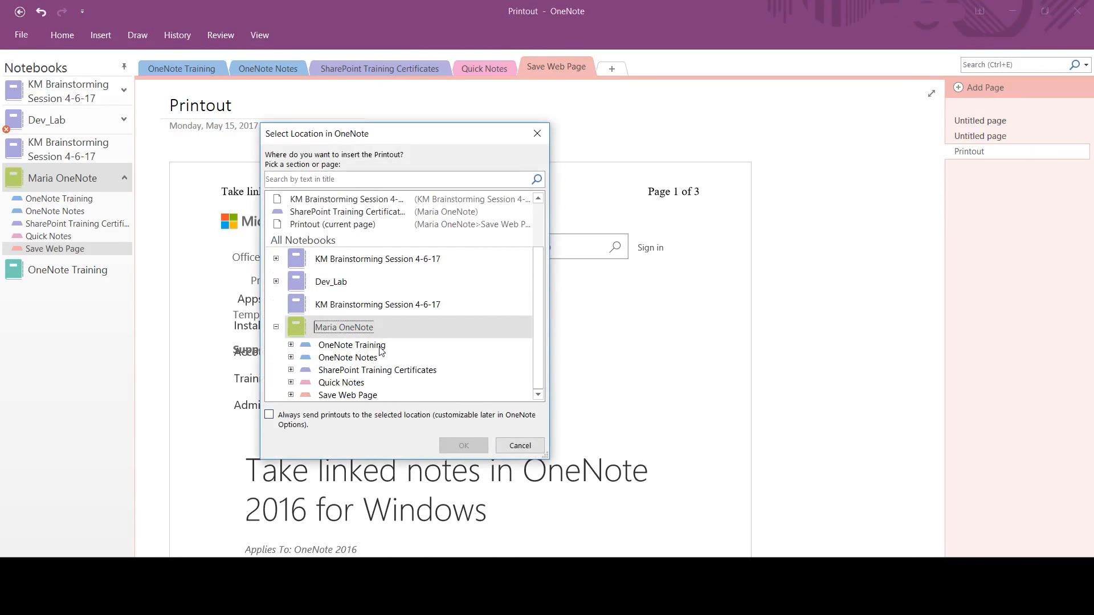
{"action": "left_click", "coordinate": [353, 345]}
{"action": "left_click", "coordinate": [460, 446]}
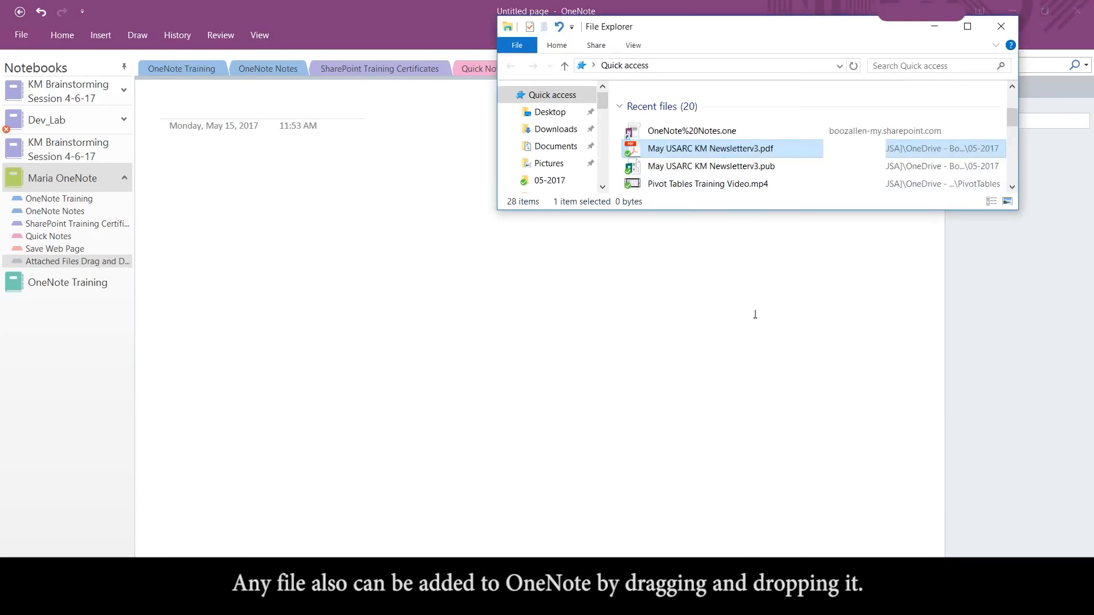
Add May USARC KM Newsletterv3.pdf to the page in Attached Files Drag and Drop, both as an attached file and as an inserted printout.
{"action": "left_click_drag", "start_coordinate": [710, 148], "coordinate": [337, 220]}
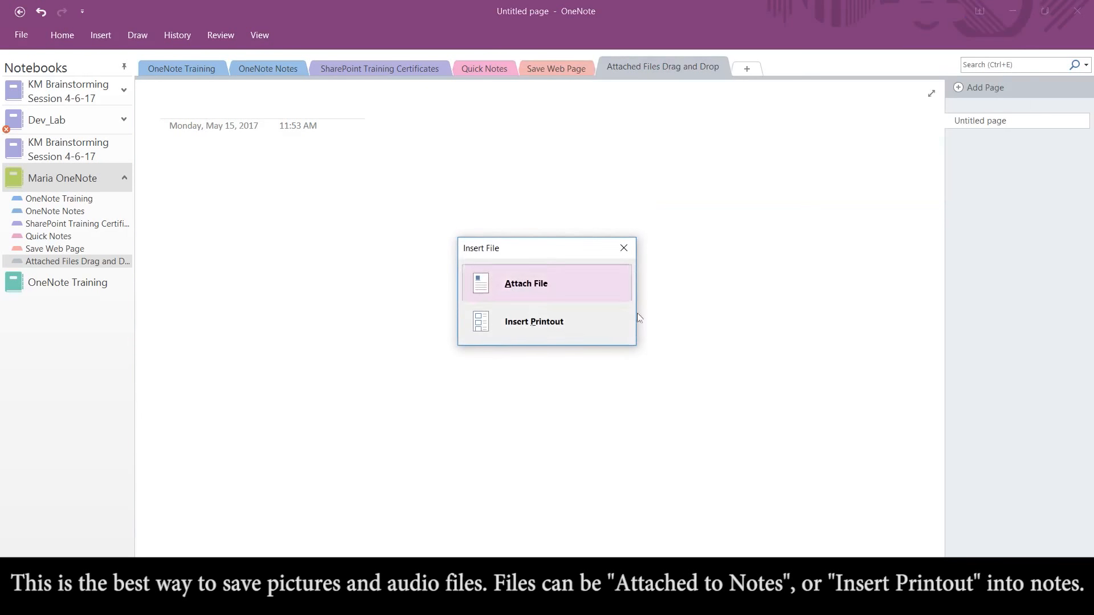
{"action": "left_click", "coordinate": [542, 289]}
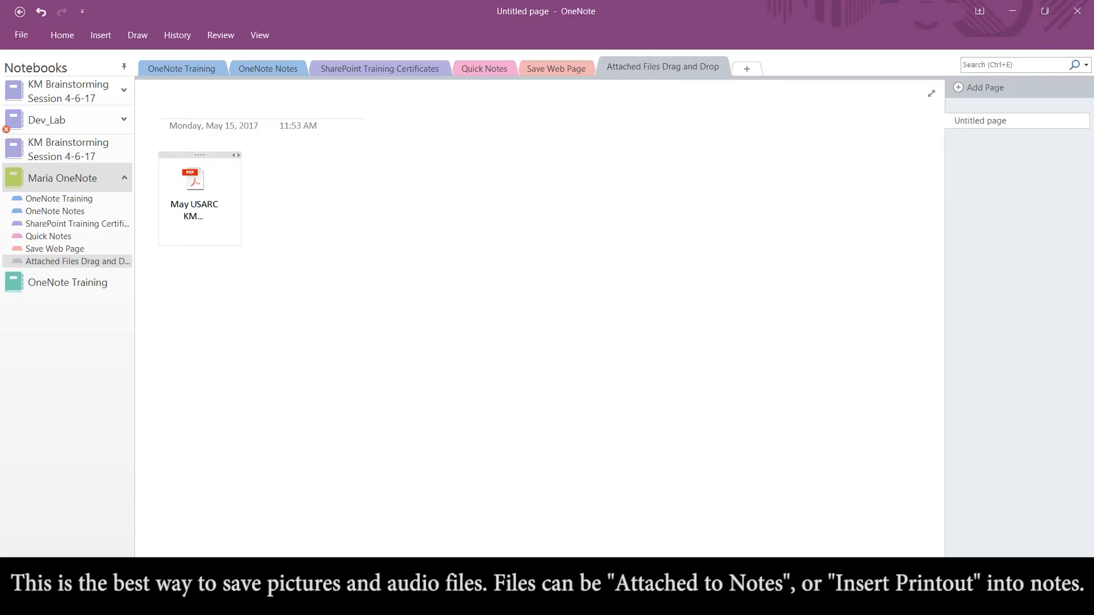
{"action": "left_click", "coordinate": [388, 604]}
{"action": "left_click_drag", "start_coordinate": [637, 150], "coordinate": [202, 314]}
{"action": "left_click", "coordinate": [548, 331]}
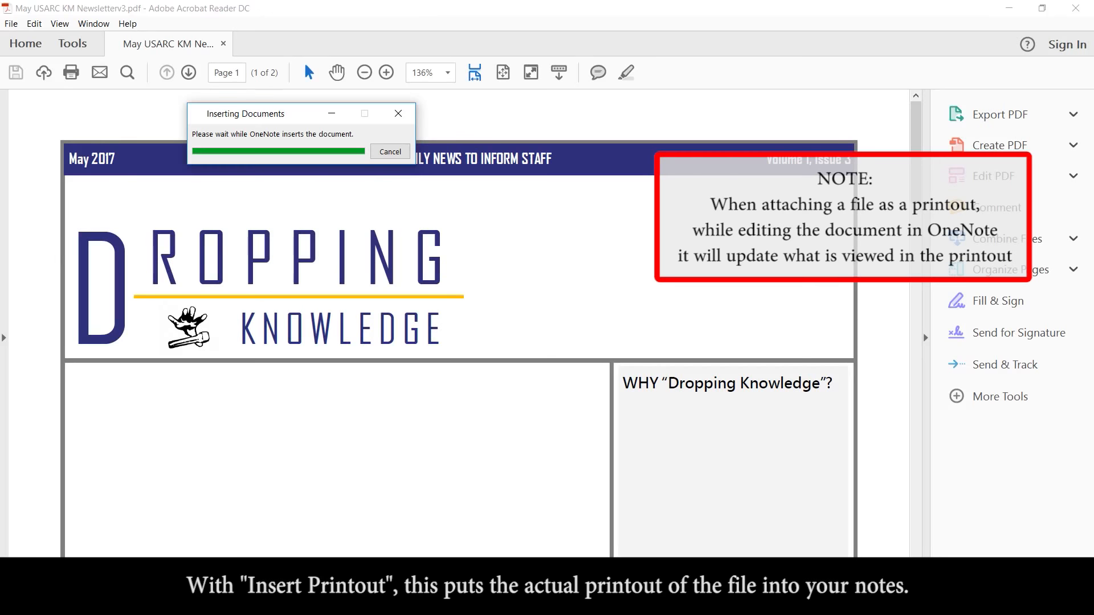
{"action": "left_click", "coordinate": [537, 551]}
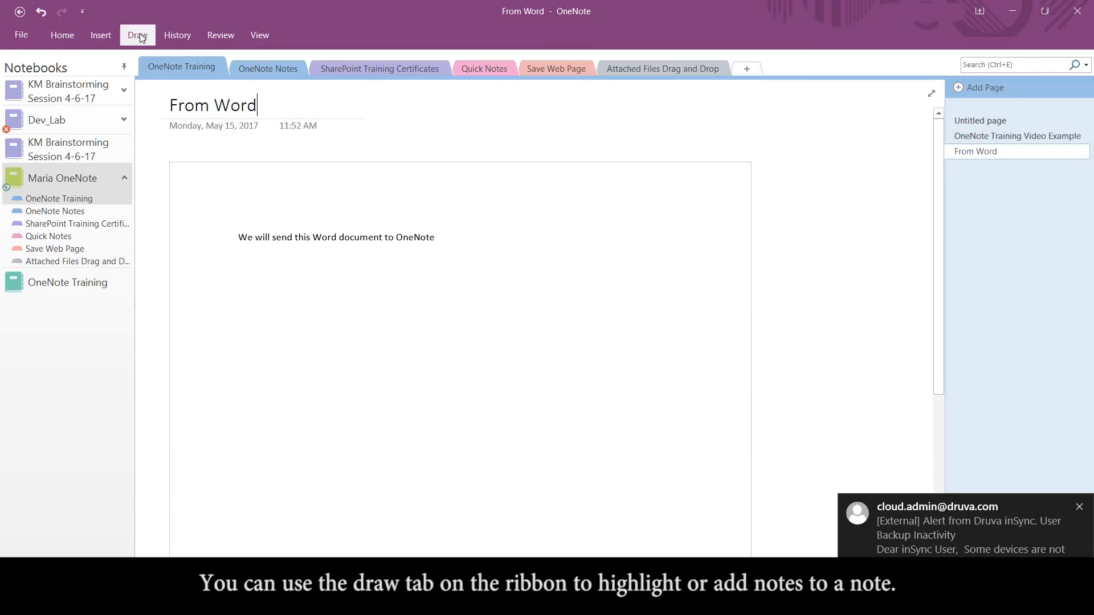
Draw a red check mark beside the sentence on the From Word page and highlight "Word document" in yellow.
{"action": "left_click", "coordinate": [138, 35]}
{"action": "mouse_move", "coordinate": [194, 236]}
{"action": "left_mouse_down"}
{"action": "mouse_move", "coordinate": [206, 271]}
{"action": "mouse_move", "coordinate": [257, 154]}
{"action": "left_mouse_up"}
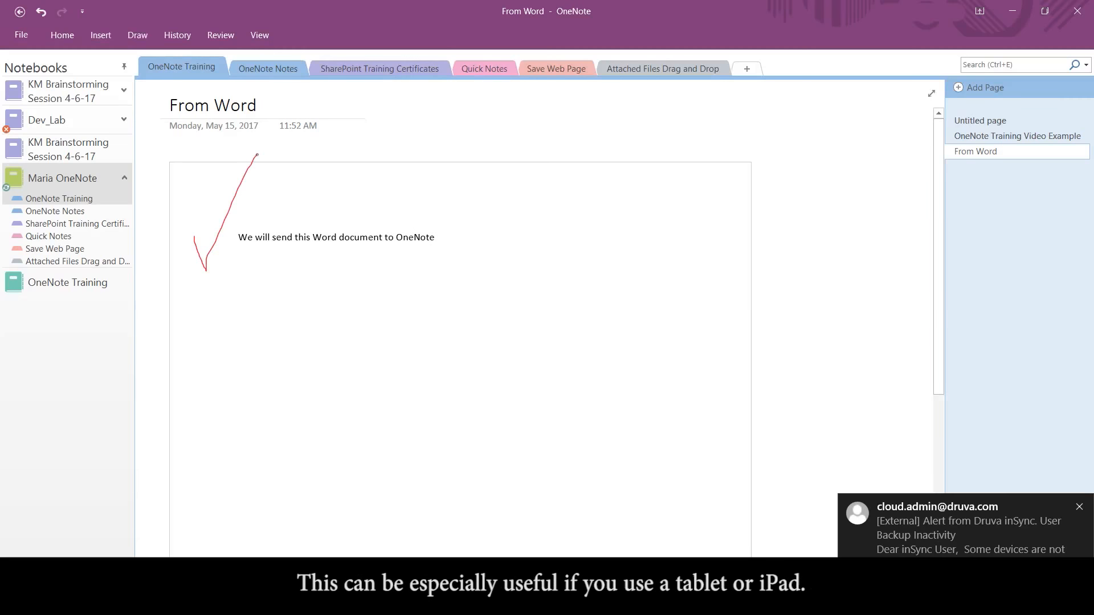
{"action": "left_click", "coordinate": [129, 38]}
{"action": "left_click", "coordinate": [324, 64]}
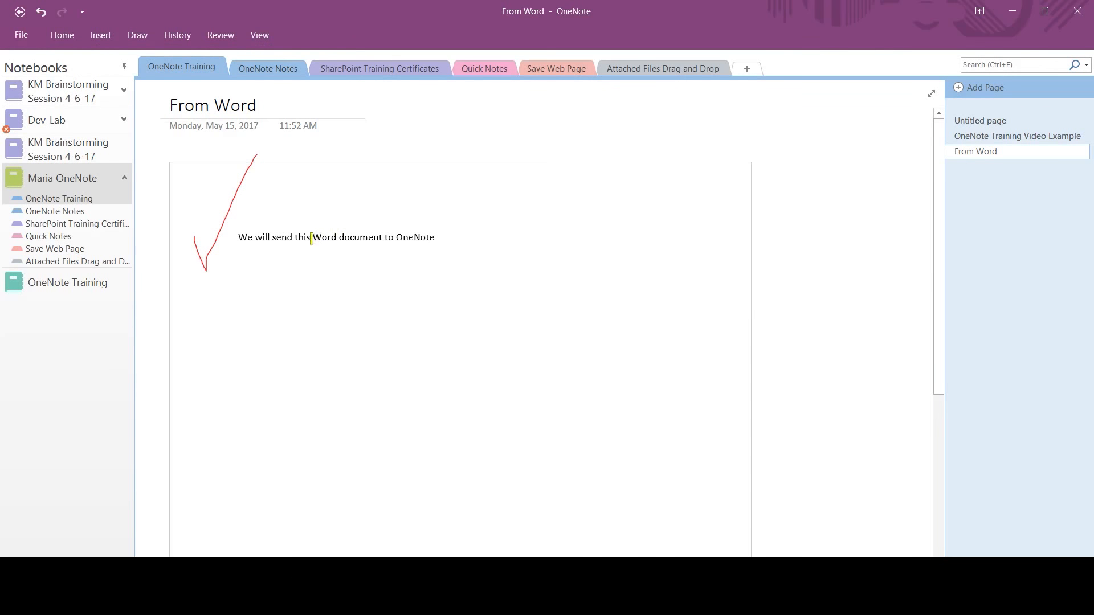
{"action": "left_click_drag", "start_coordinate": [313, 237], "coordinate": [382, 241]}
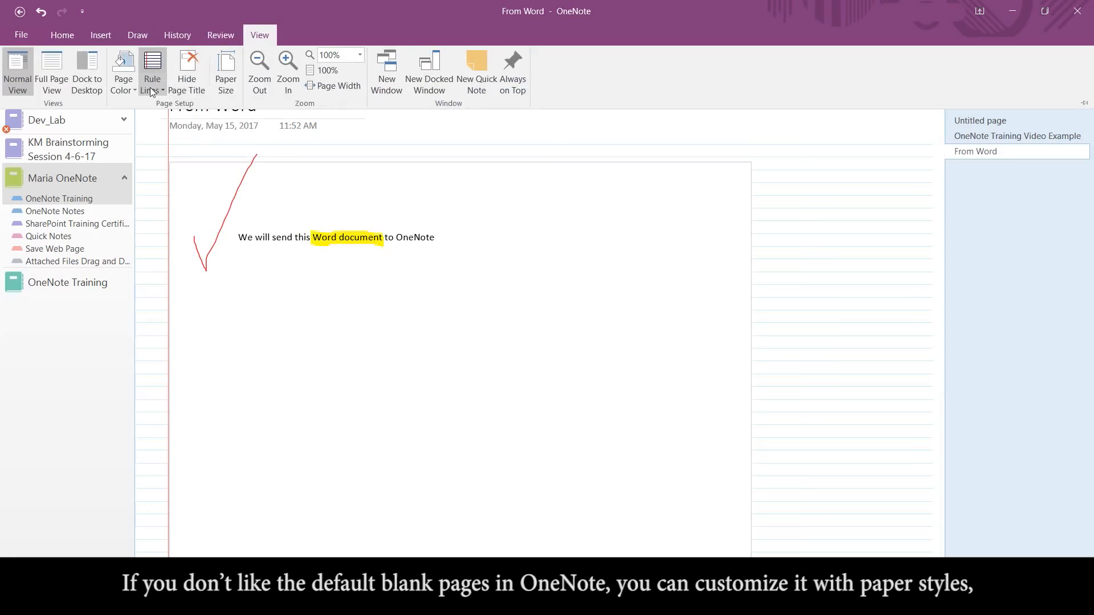
Inspect the rule lines around the printout on the From Word page and collapse the ribbon.
{"action": "scroll", "coordinate": [238, 258], "scroll_direction": "down", "scroll_amount": 1}
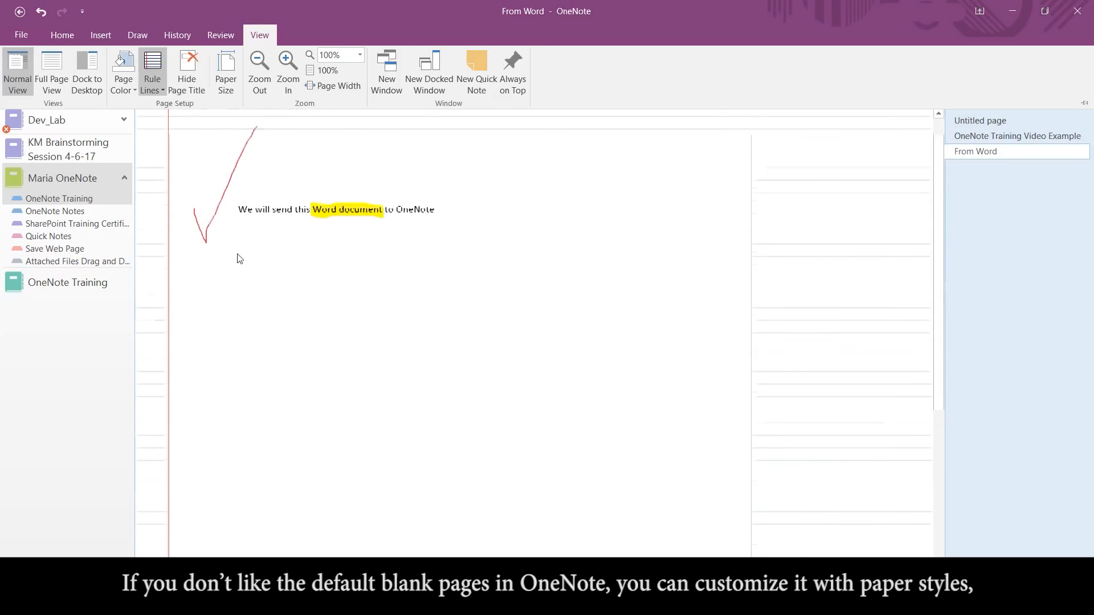
{"action": "scroll", "coordinate": [238, 258], "scroll_direction": "up", "scroll_amount": 1}
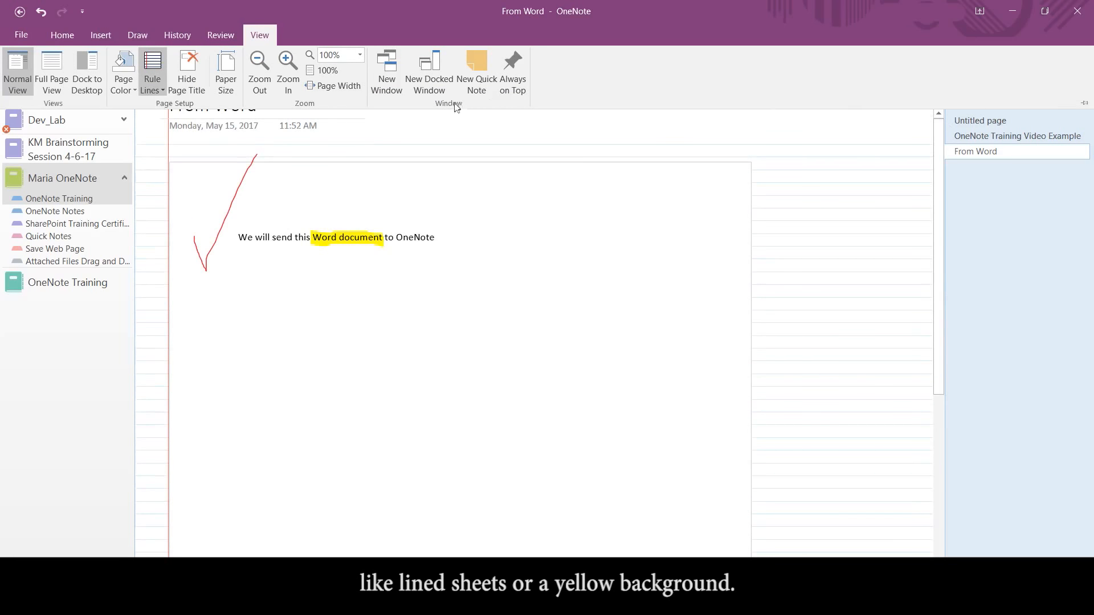
{"action": "double_click", "coordinate": [246, 37]}
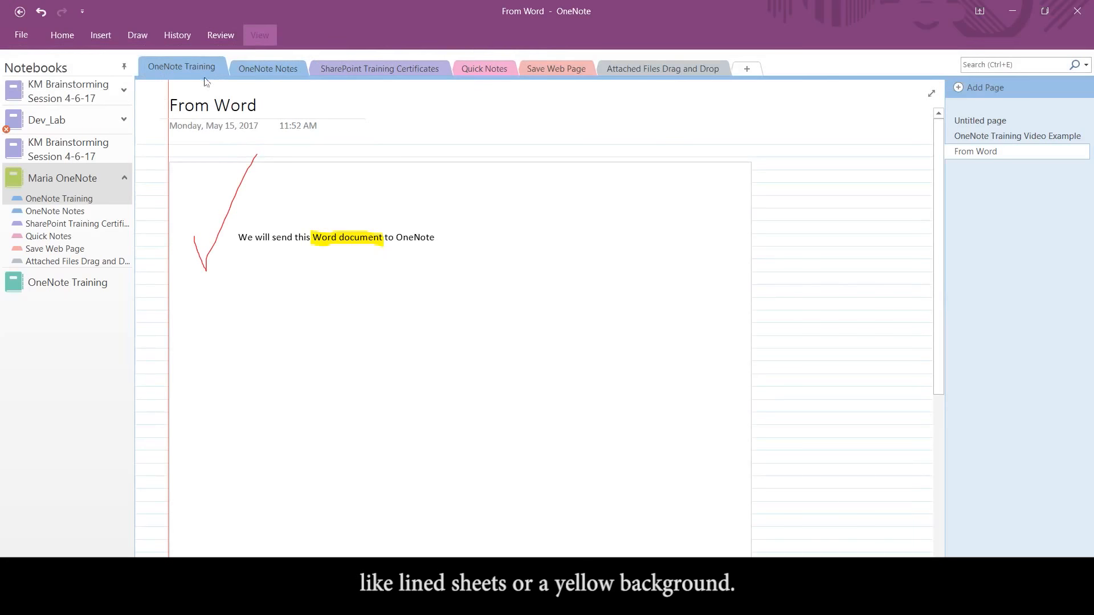
Apply rule lines to the OneNote Meeting Notes page in the OneNote Notes section.
{"action": "left_click", "coordinate": [255, 71]}
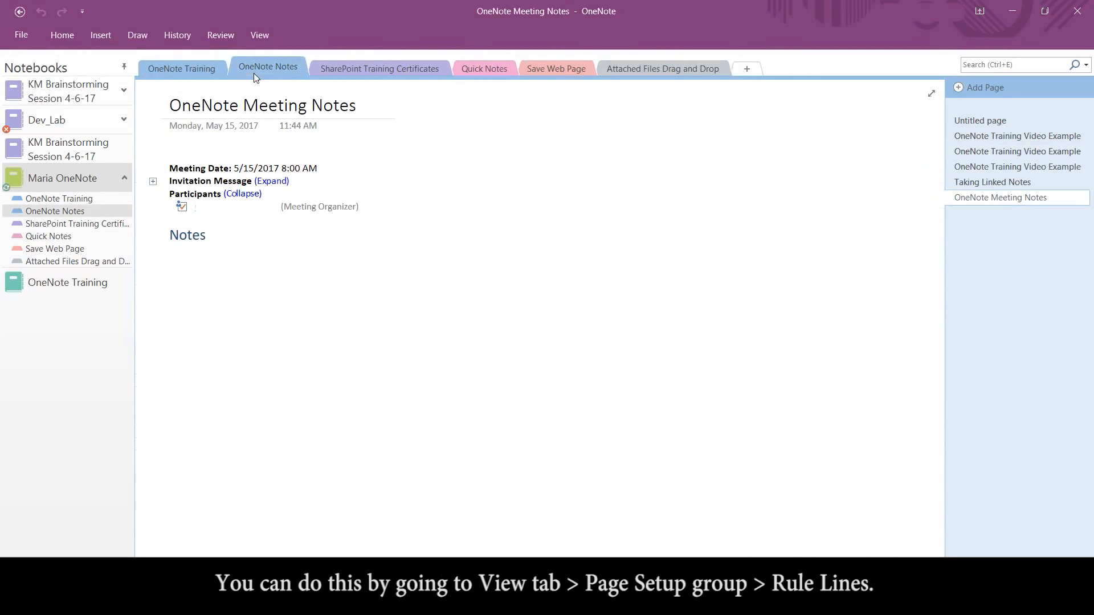
{"action": "left_click", "coordinate": [255, 33]}
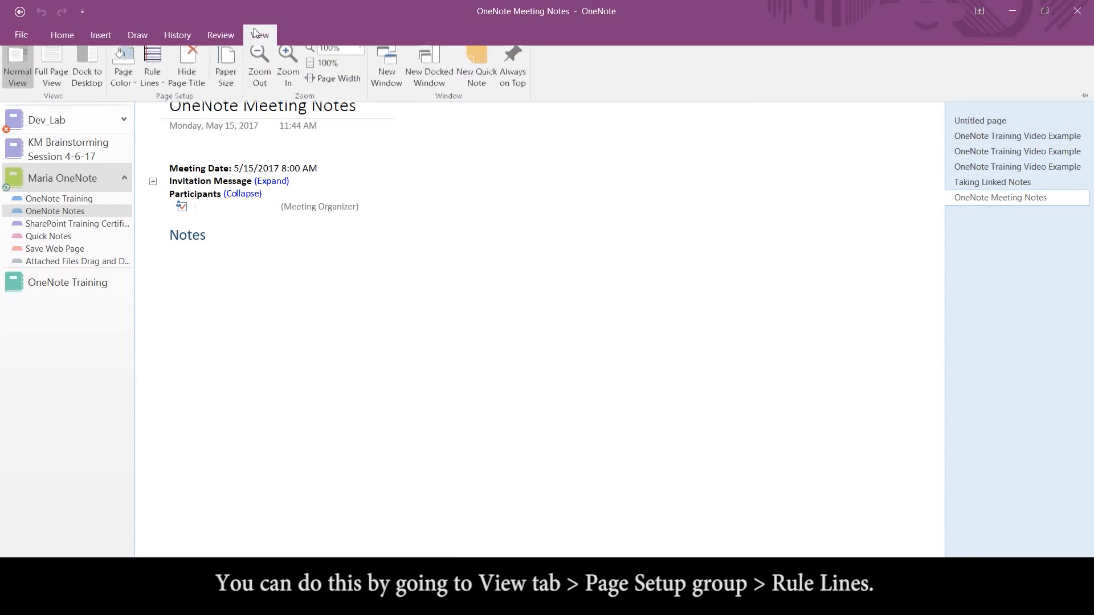
{"action": "left_click", "coordinate": [151, 77]}
{"action": "left_click", "coordinate": [202, 120]}
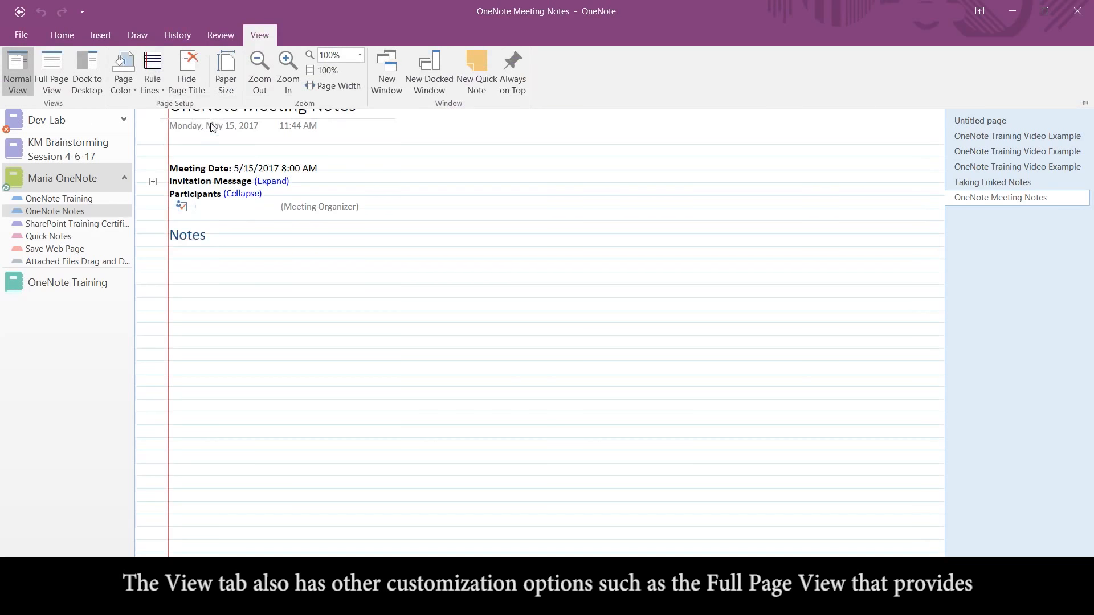
{"action": "double_click", "coordinate": [267, 42]}
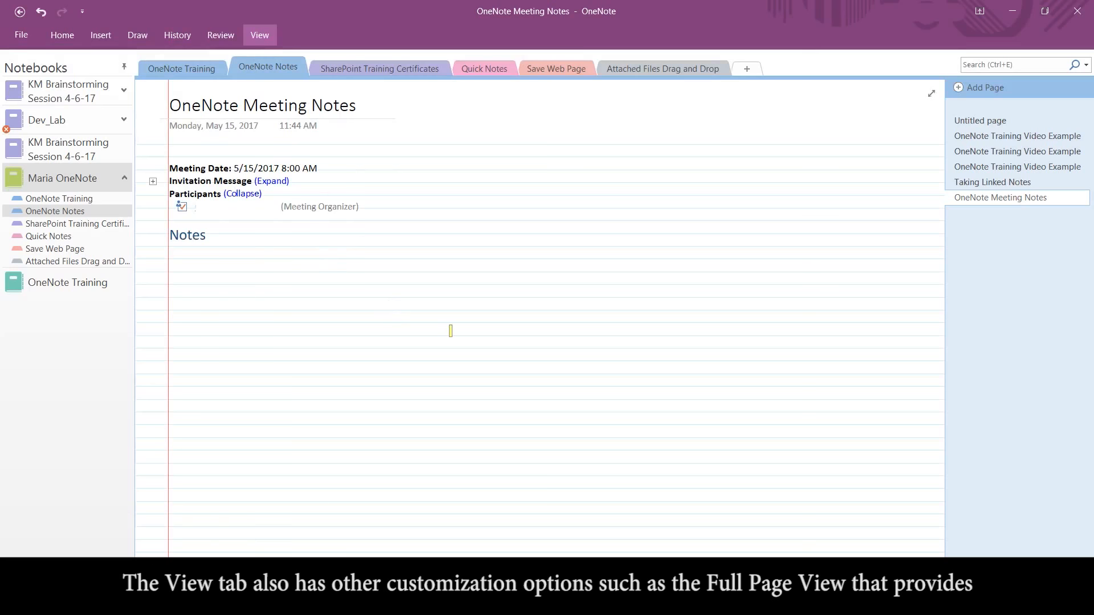
Show the OneNote Meeting Notes page in Full Page View.
{"action": "left_click", "coordinate": [256, 37]}
{"action": "left_click", "coordinate": [43, 81]}
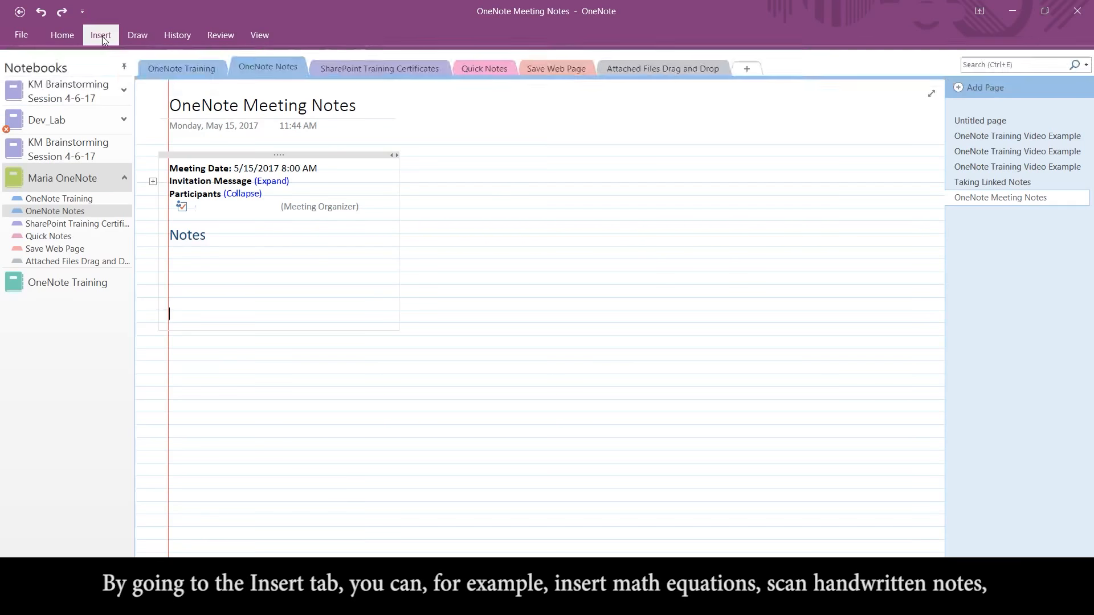
Insert the preset binomial theorem equation, (x + a)^n, below the Notes heading on the OneNote Meeting Notes page.
{"action": "left_click", "coordinate": [100, 35]}
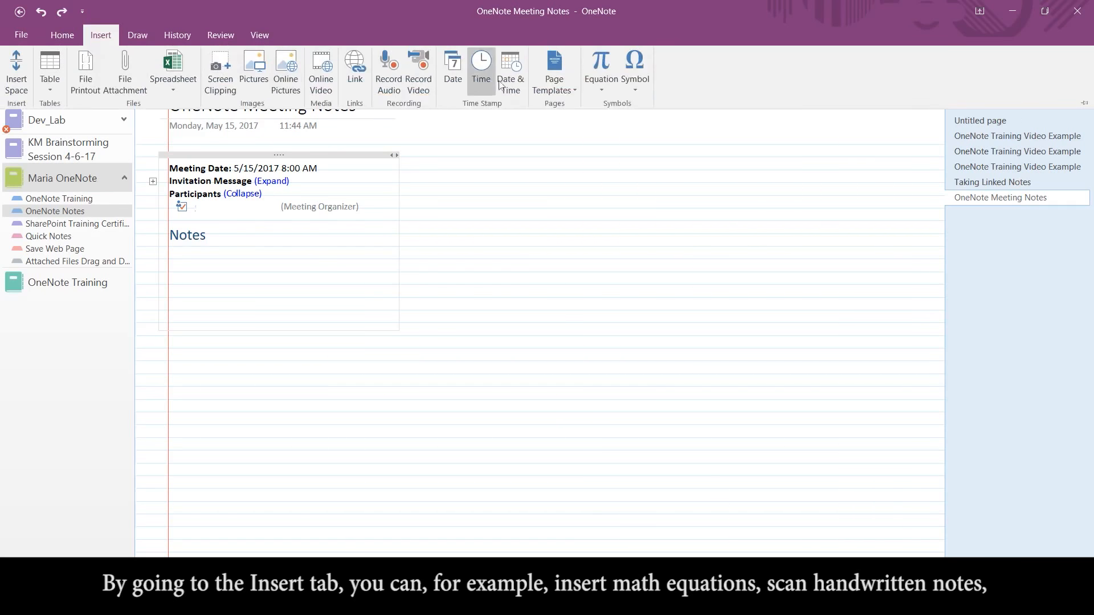
{"action": "left_click", "coordinate": [607, 84]}
{"action": "left_click", "coordinate": [647, 213]}
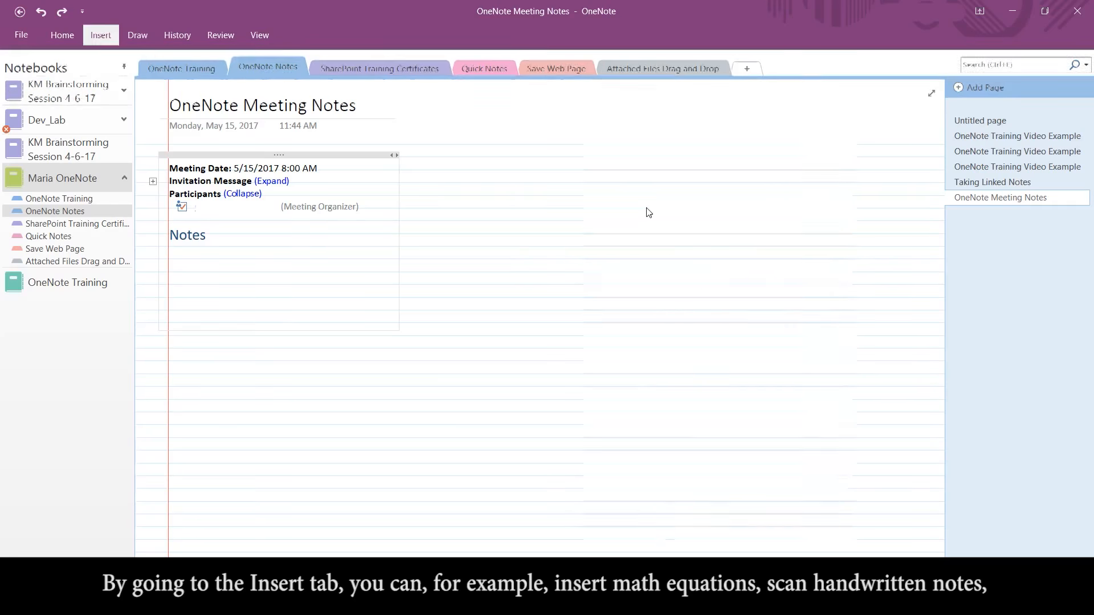
Record an audio note below the equation on the OneNote Meeting Notes page and stop the recording.
{"action": "left_click", "coordinate": [110, 38]}
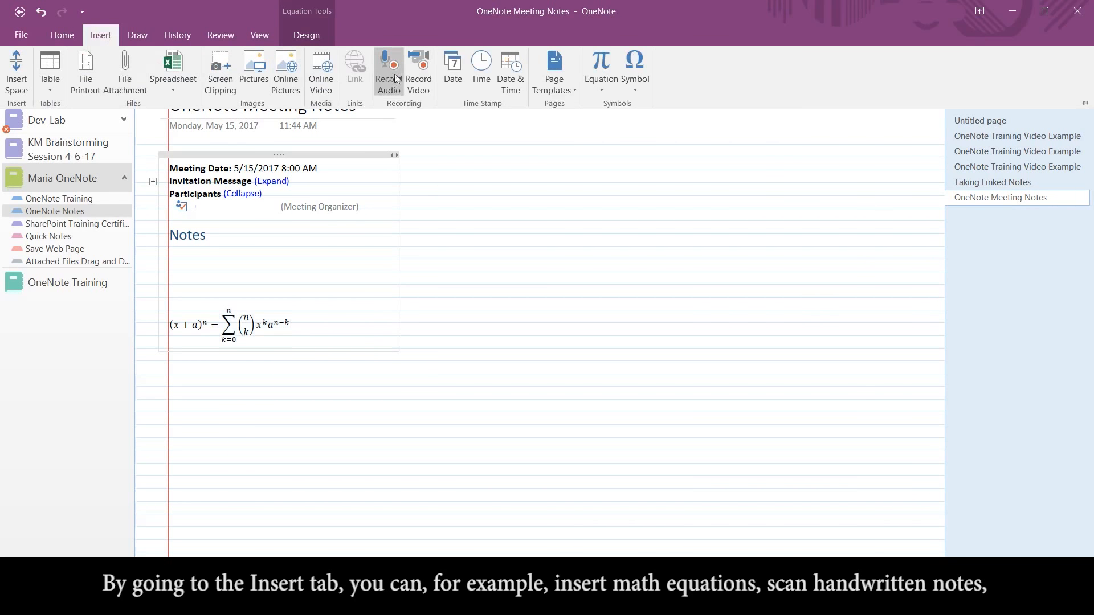
{"action": "left_click", "coordinate": [573, 173]}
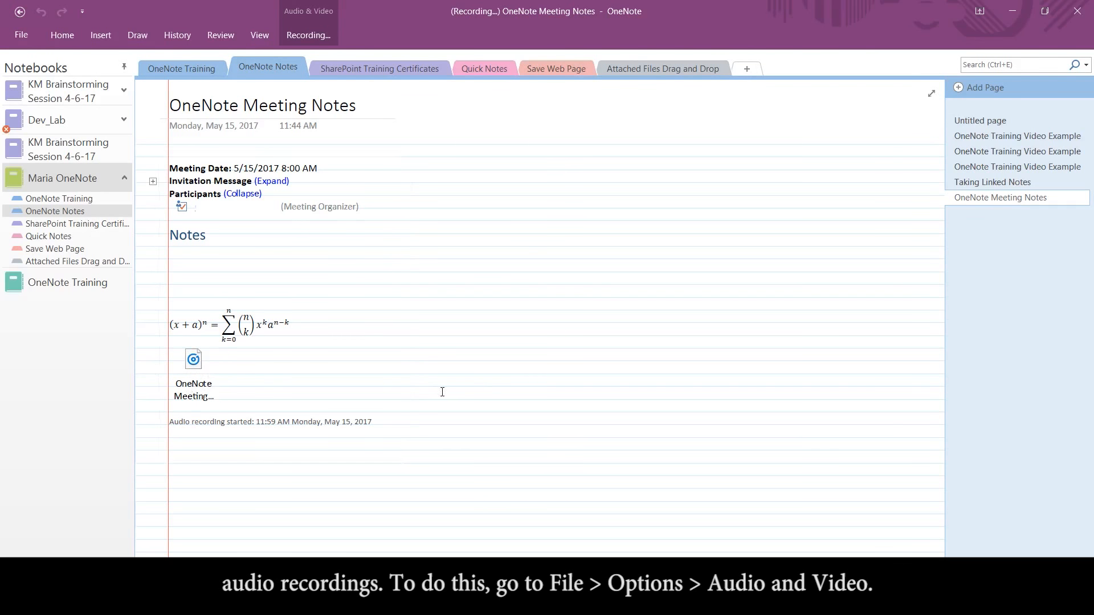
{"action": "left_click", "coordinate": [312, 36]}
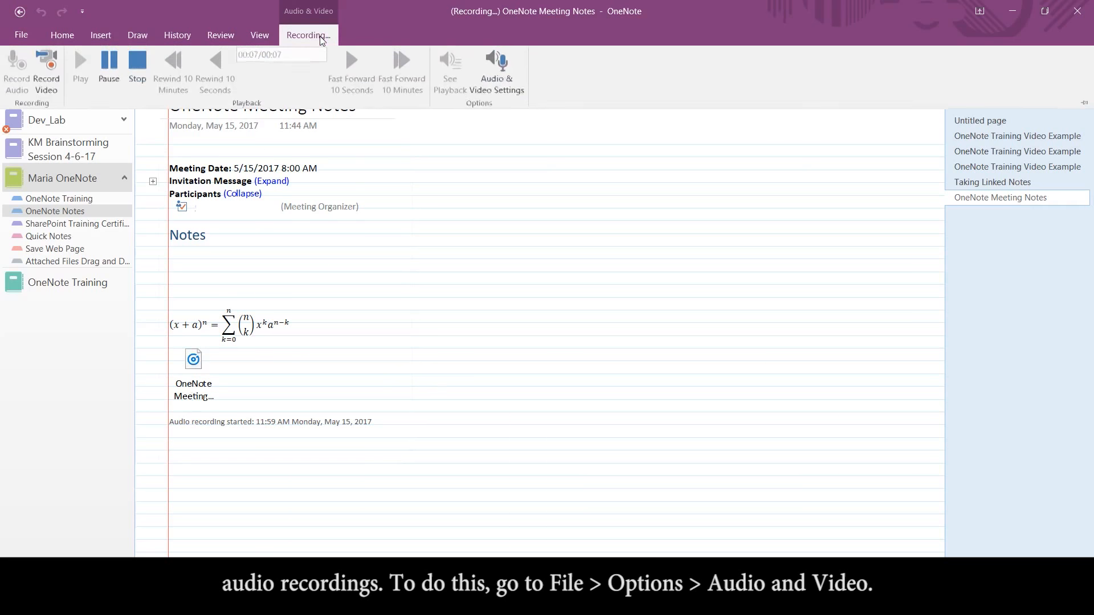
{"action": "left_click", "coordinate": [136, 63]}
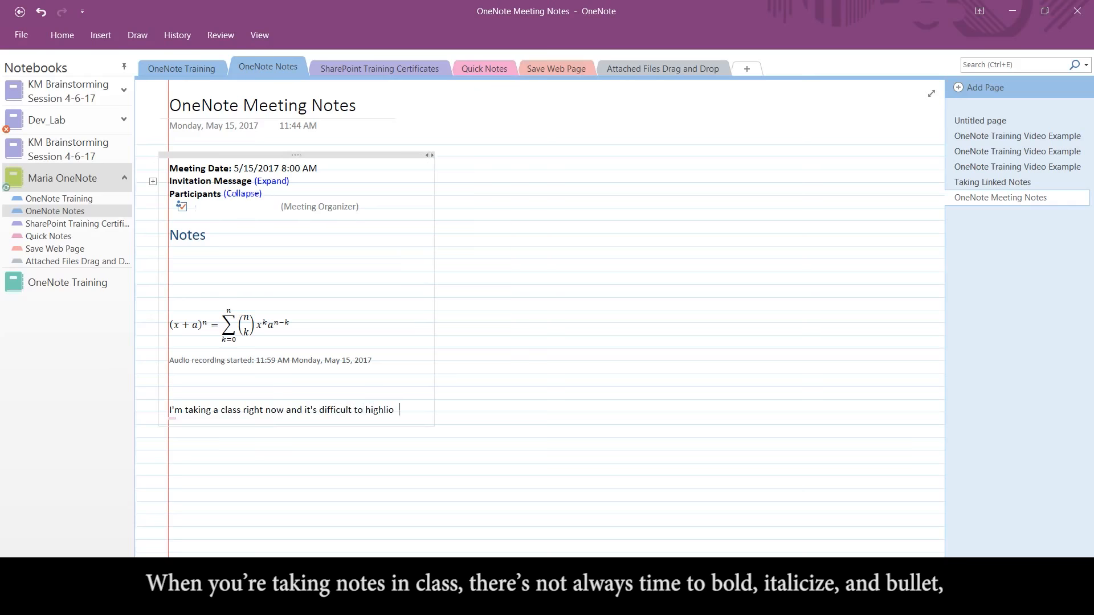
Finish the sentence about taking a class, below the audio recording entry, with ", etc. AHHH!".
{"action": "type", "text": ", etc. AHHH!"}
Tag the "Ctrl+1 = Checkbox" line with a to-do checkbox, toggle its check mark, and add a line after the "Ctrl+. = Bullet" item.
{"action": "key", "text": "ctrl+1"}
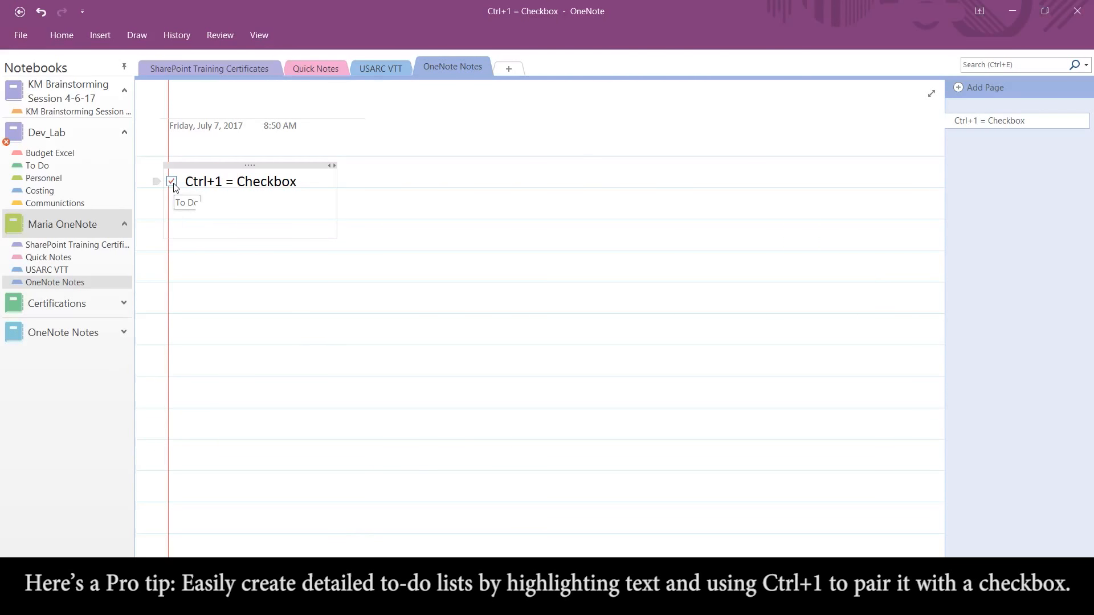
{"action": "left_click", "coordinate": [174, 184]}
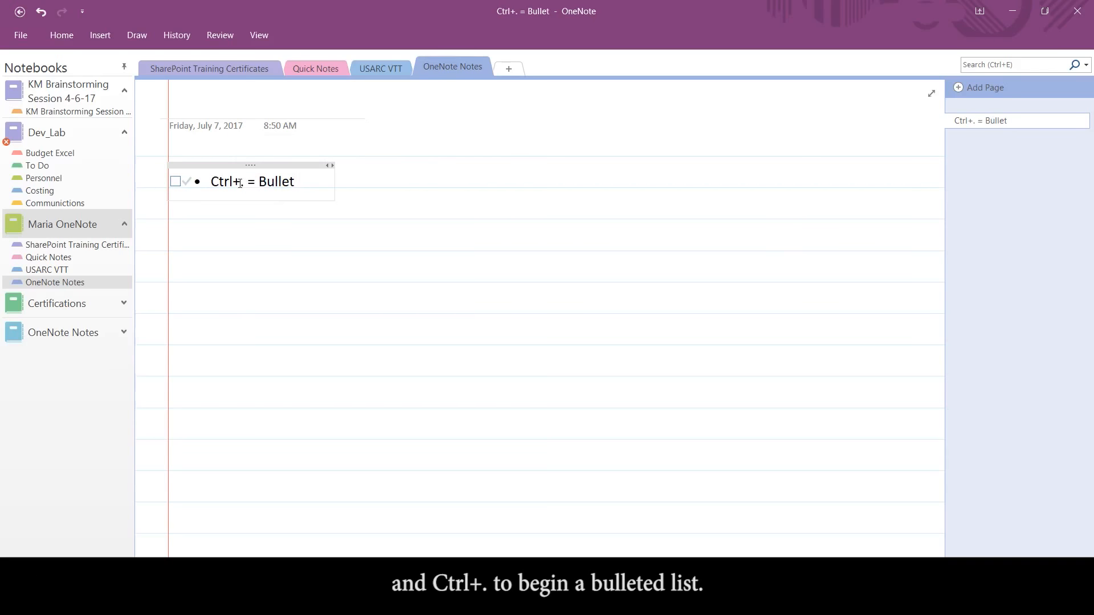
{"action": "key", "text": "Return"}
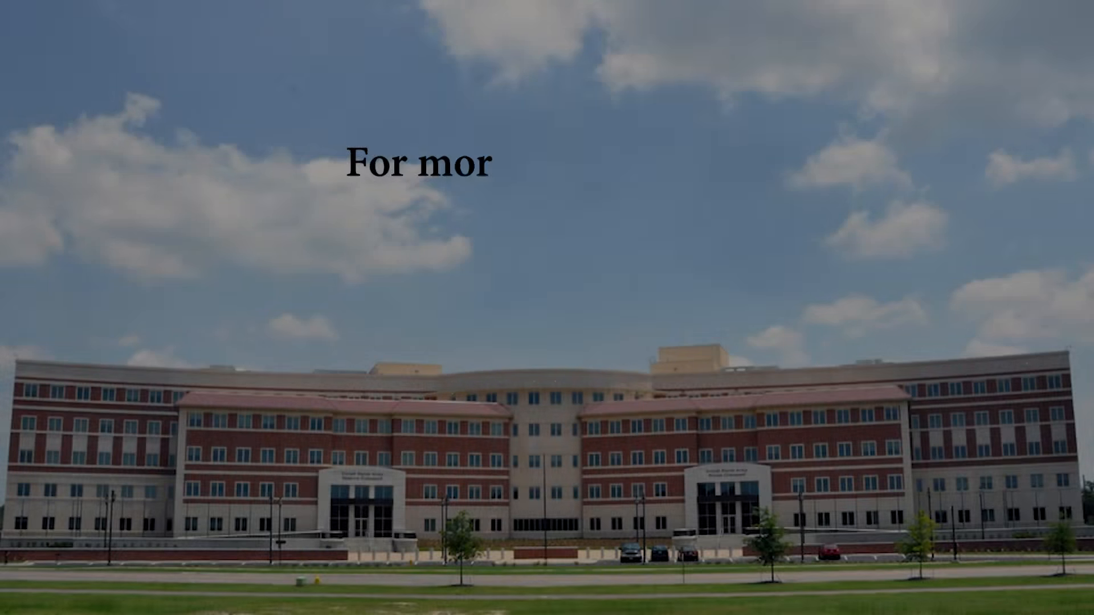